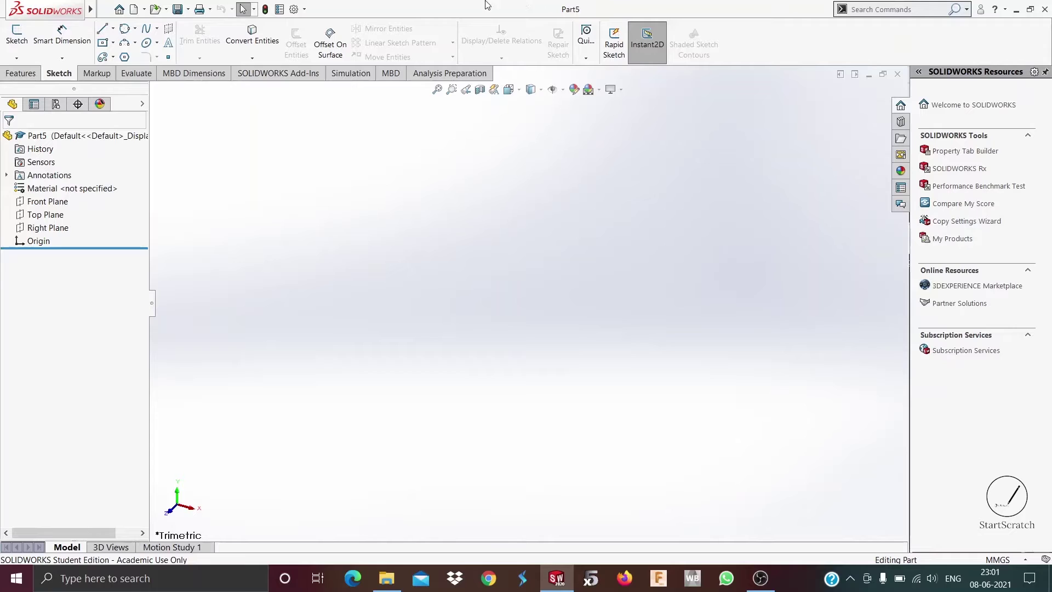
Start a sketch on the Top Plane and draw a vertical line joined to an upper-left diagonal.
{"action": "left_click", "coordinate": [46, 214]}
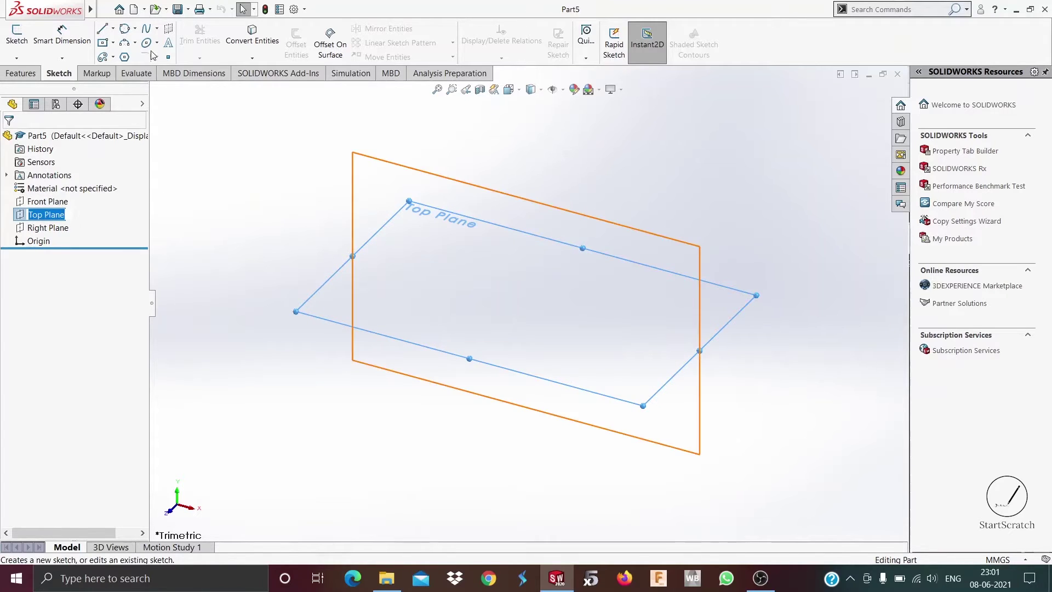
{"action": "left_click", "coordinate": [48, 201]}
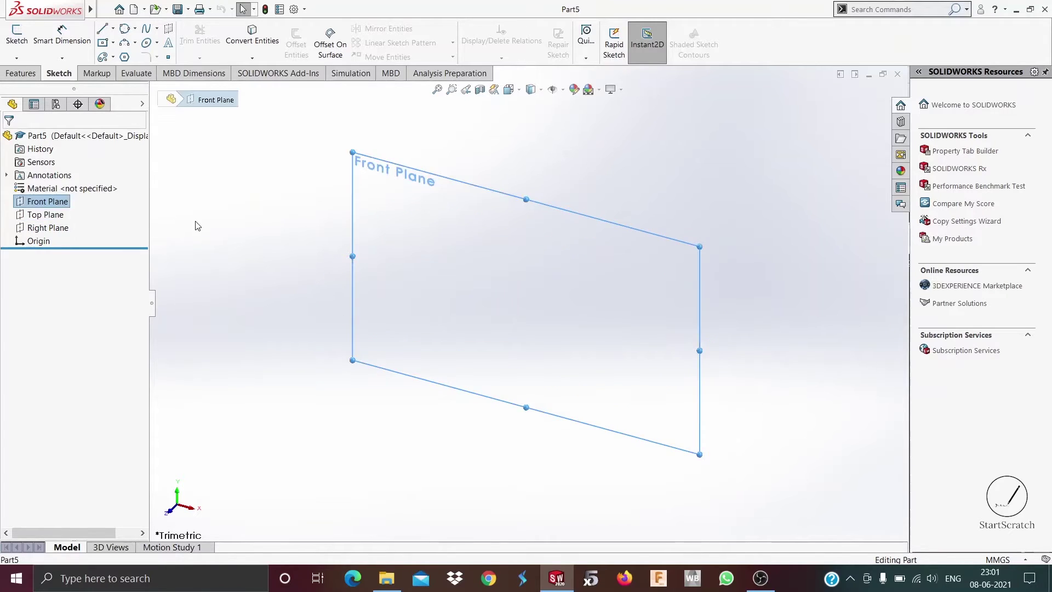
{"action": "left_click", "coordinate": [47, 214]}
{"action": "left_click", "coordinate": [49, 199]}
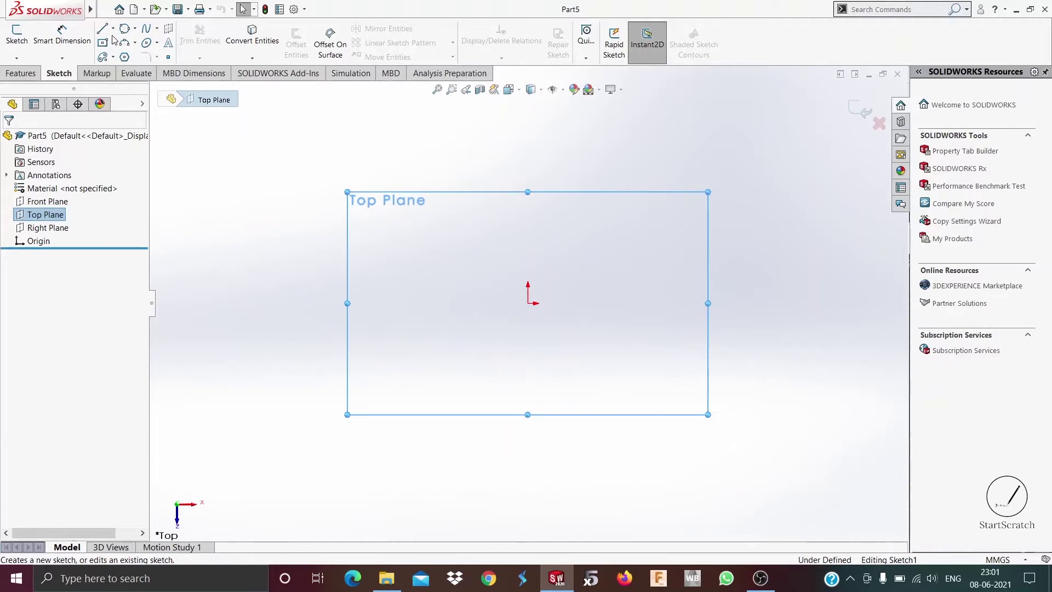
{"action": "key", "text": "l"}
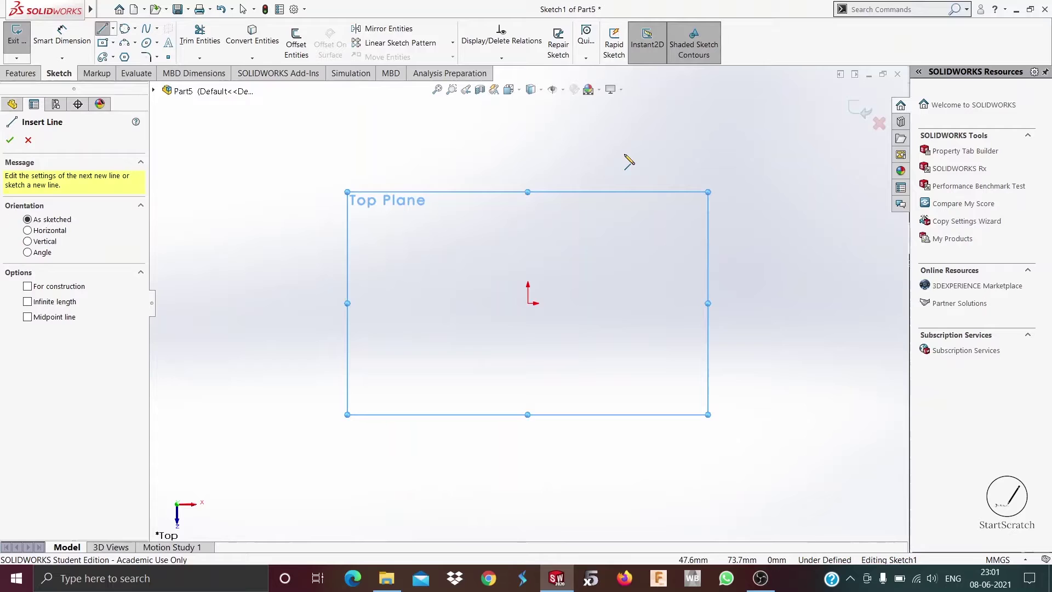
{"action": "left_click", "coordinate": [633, 145]}
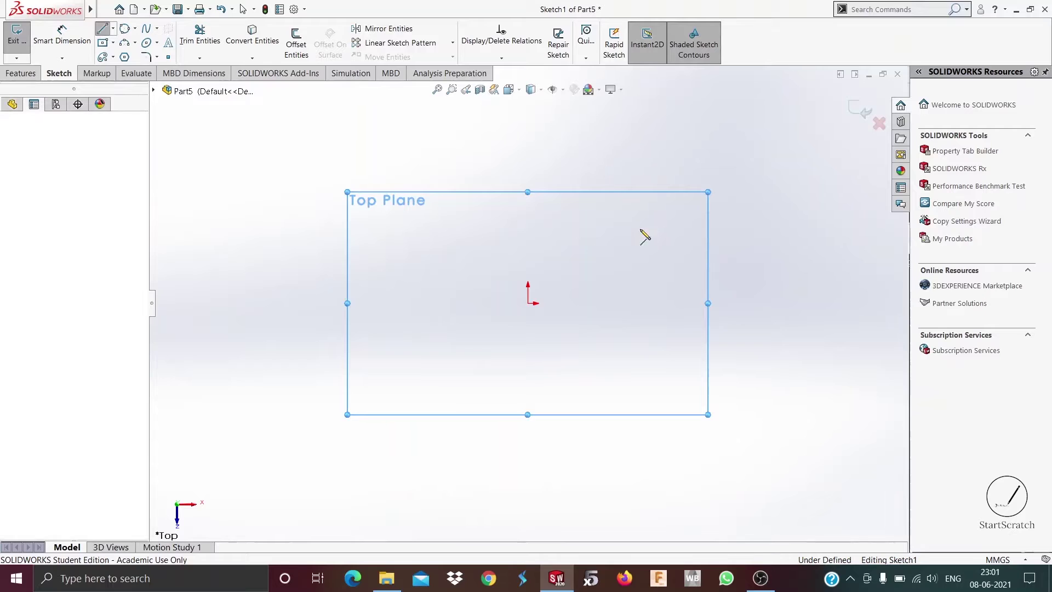
{"action": "left_click", "coordinate": [635, 448]}
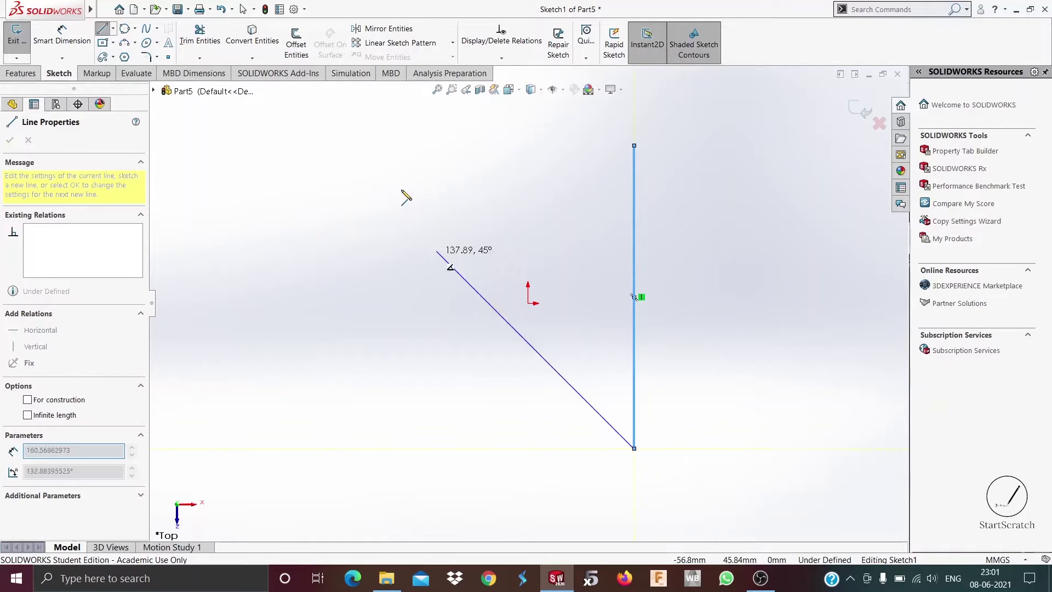
{"action": "left_click", "coordinate": [333, 125]}
{"action": "right_click", "coordinate": [385, 293]}
{"action": "left_click", "coordinate": [417, 299]}
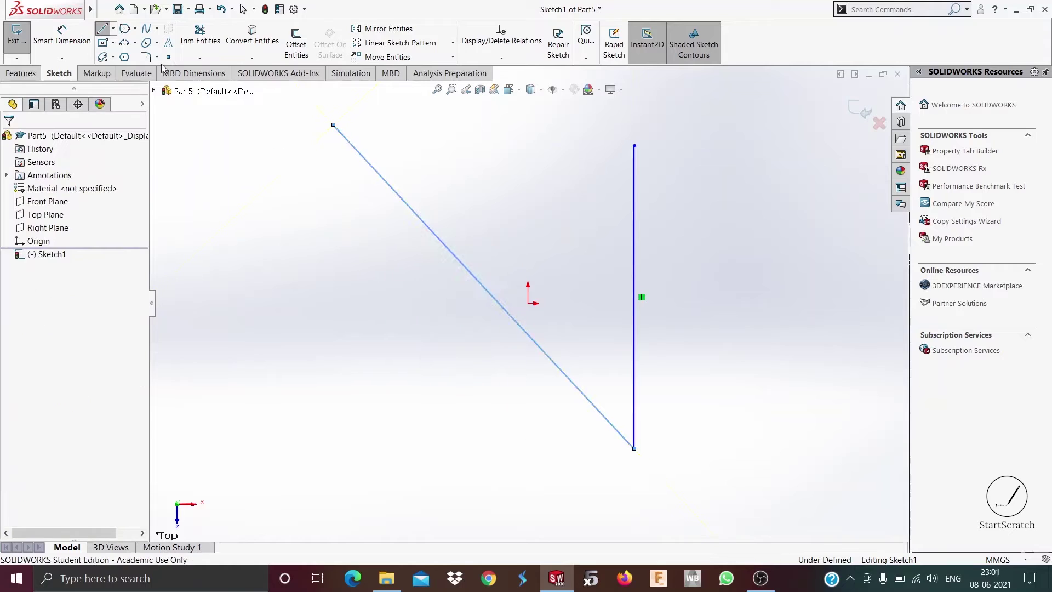
Draw a second diagonal from the vertical line's top down to the lower left.
{"action": "left_click", "coordinate": [102, 29]}
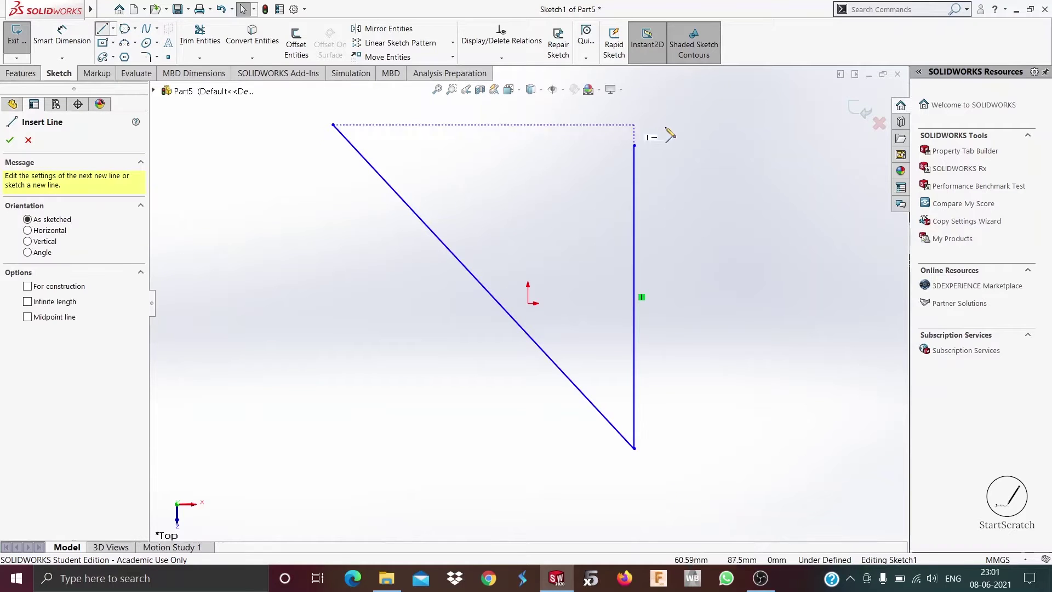
{"action": "left_click", "coordinate": [636, 148]}
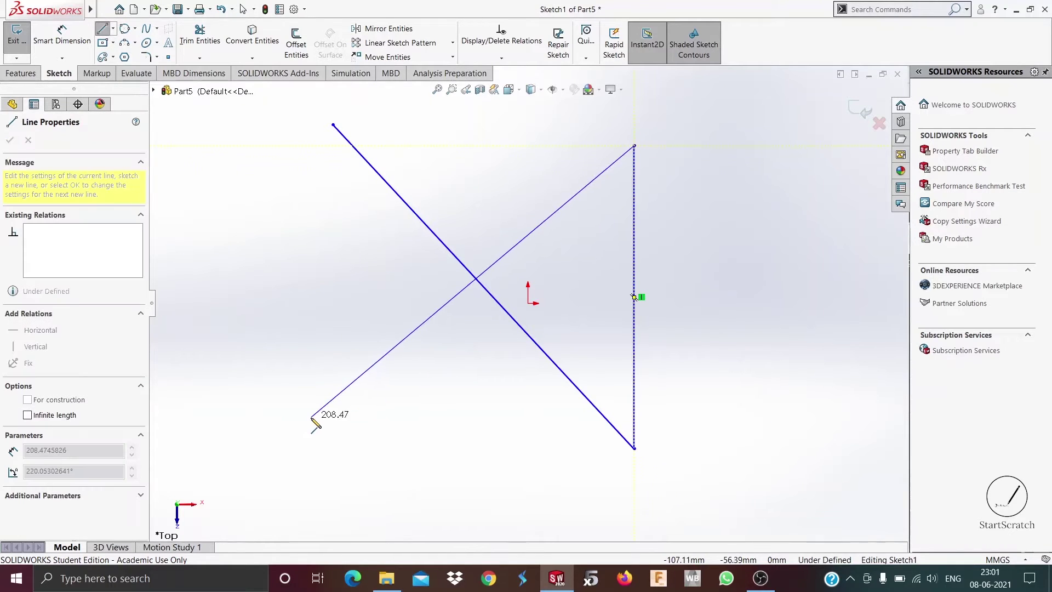
{"action": "left_click", "coordinate": [356, 396]}
{"action": "right_click", "coordinate": [470, 441]}
{"action": "left_click", "coordinate": [503, 445]}
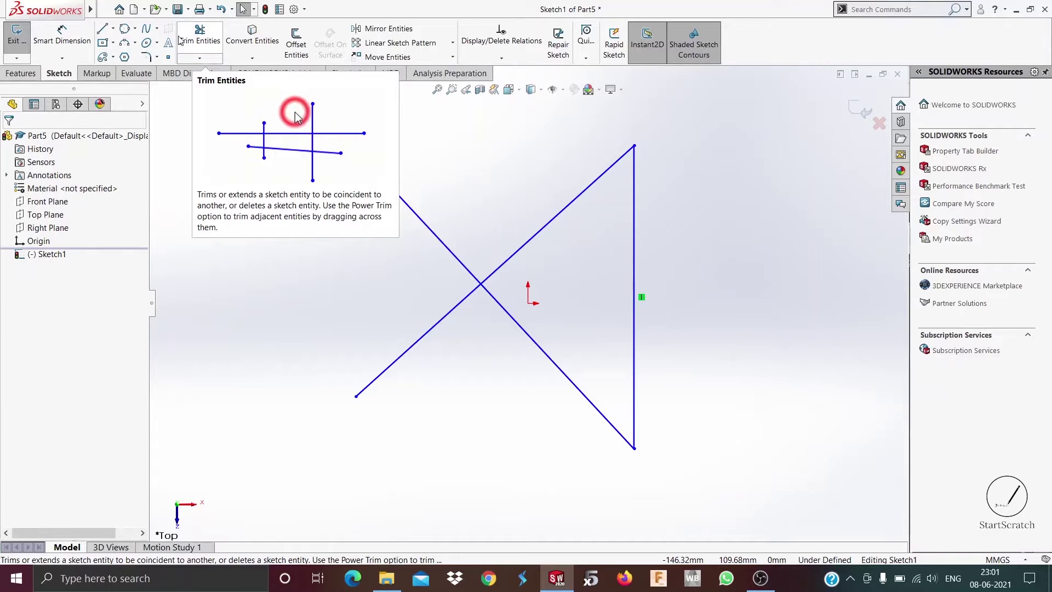
Choose Trim Entities from the trim and extend dropdown.
{"action": "left_click", "coordinate": [201, 58]}
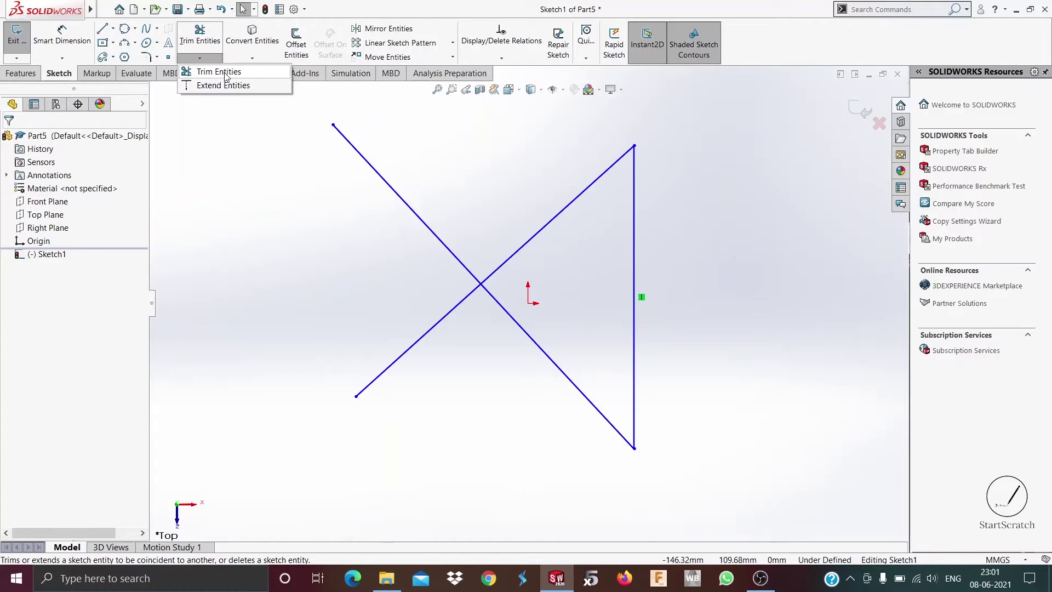
{"action": "left_click", "coordinate": [219, 72]}
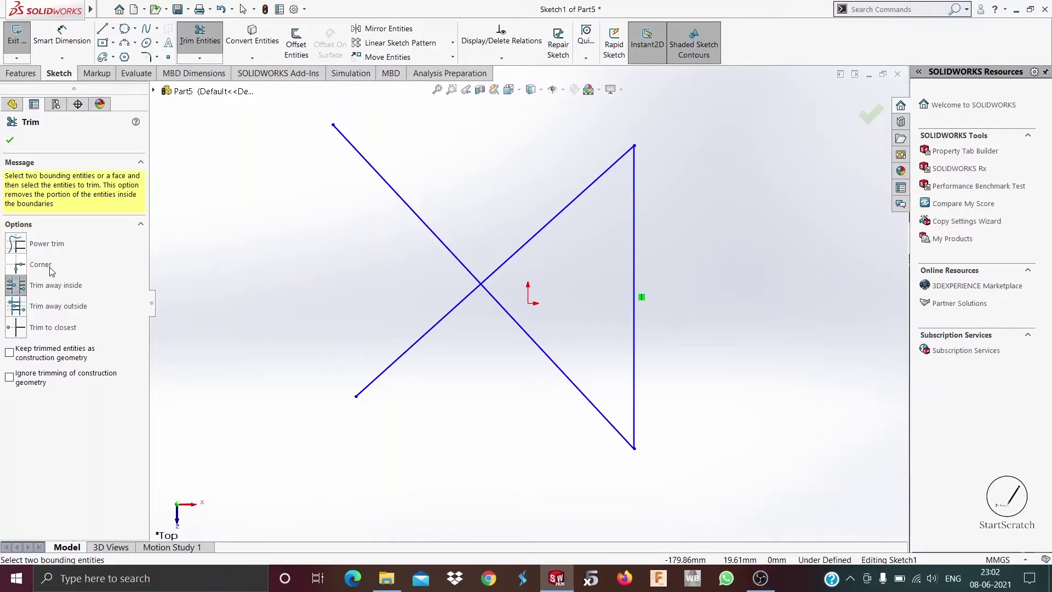
Power-trim the upper-left and lower-left overhangs, then undo the trims.
{"action": "left_click", "coordinate": [17, 244]}
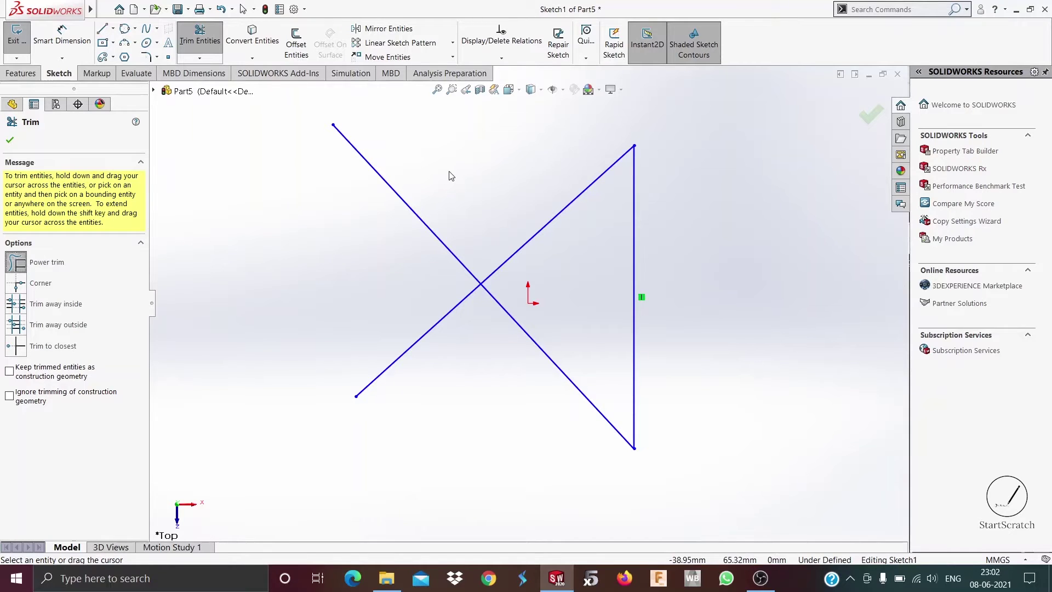
{"action": "mouse_move", "coordinate": [438, 172]}
{"action": "left_mouse_down"}
{"action": "mouse_move", "coordinate": [392, 221]}
{"action": "mouse_move", "coordinate": [387, 328]}
{"action": "mouse_move", "coordinate": [423, 363]}
{"action": "left_mouse_up"}
{"action": "left_click_drag", "start_coordinate": [537, 422], "coordinate": [587, 388]}
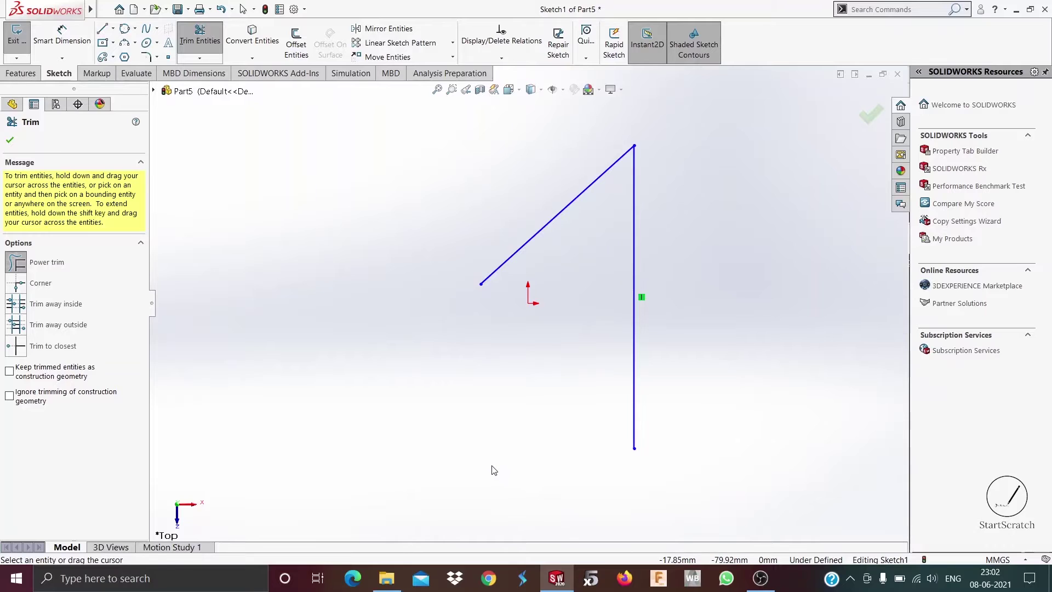
{"action": "key", "text": "ctrl+z"}
{"action": "key", "text": "ctrl+z"}
{"action": "key", "text": "ctrl+z"}
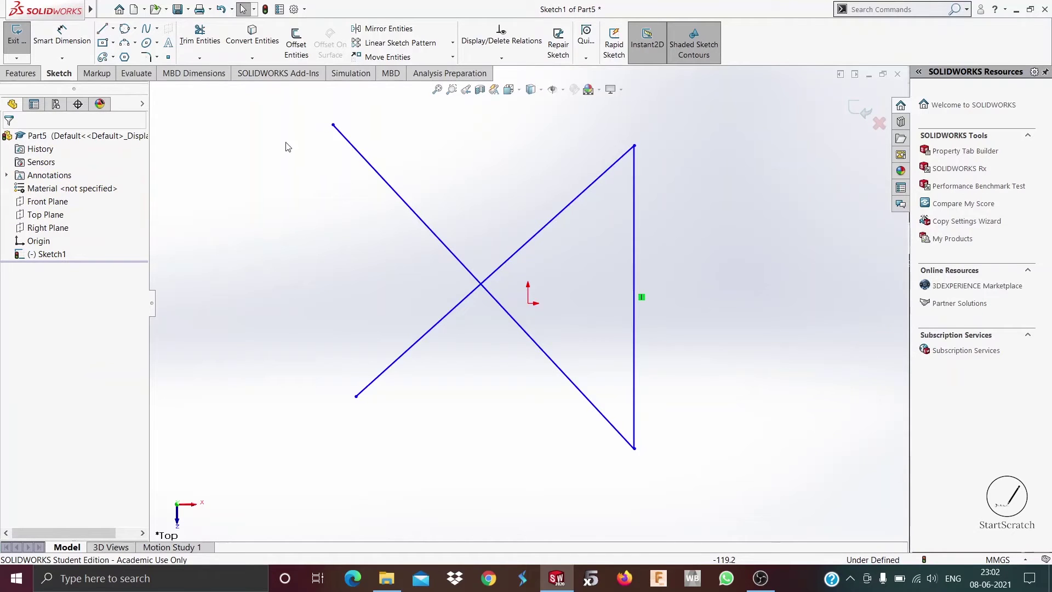
Power-trim both left overhangs again in one drag, then undo it.
{"action": "left_click", "coordinate": [199, 36]}
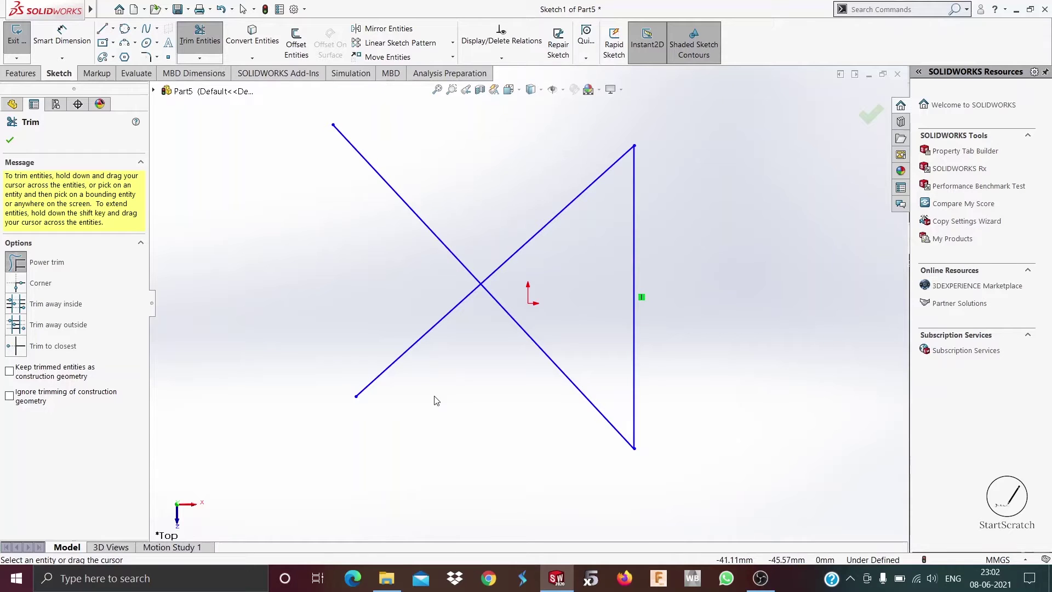
{"action": "mouse_move", "coordinate": [485, 132]}
{"action": "left_mouse_down"}
{"action": "mouse_move", "coordinate": [460, 161]}
{"action": "mouse_move", "coordinate": [420, 261]}
{"action": "mouse_move", "coordinate": [424, 433]}
{"action": "left_mouse_up"}
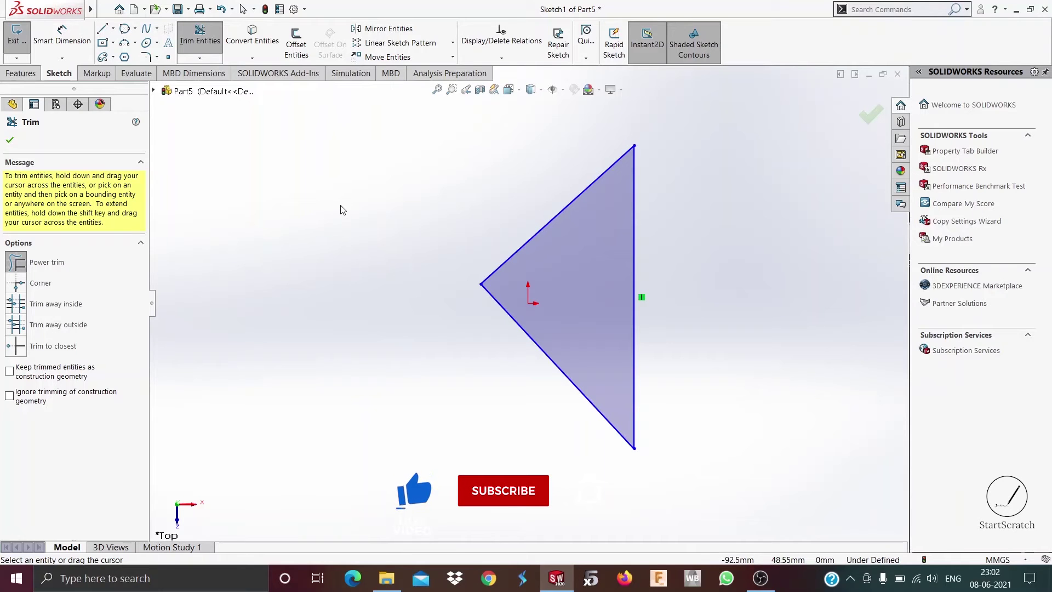
{"action": "key", "text": "ctrl+z"}
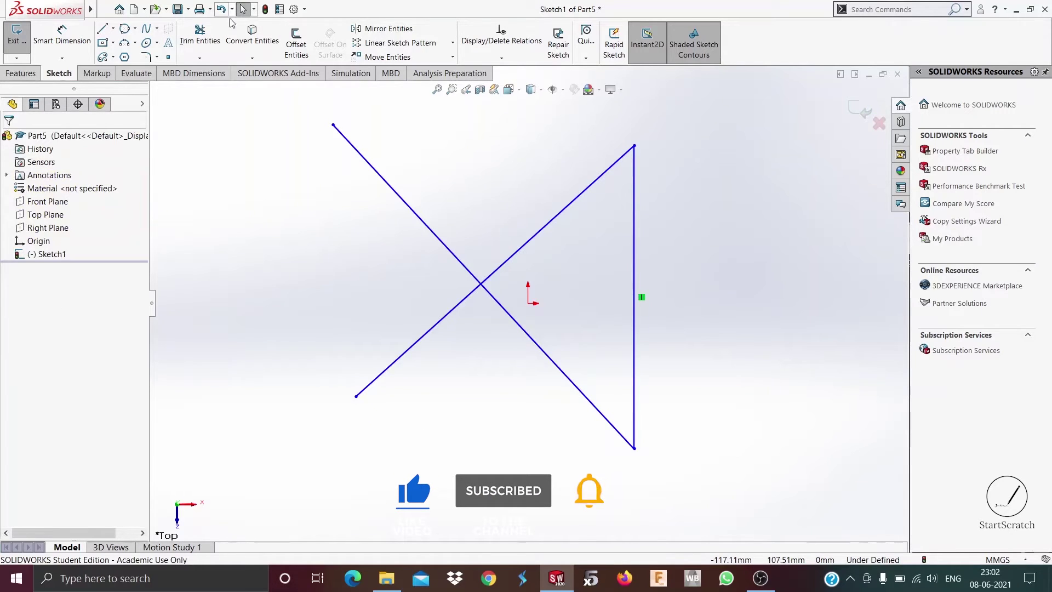
Corner-trim the two diagonals together to close a shaded triangle.
{"action": "left_click", "coordinate": [199, 34]}
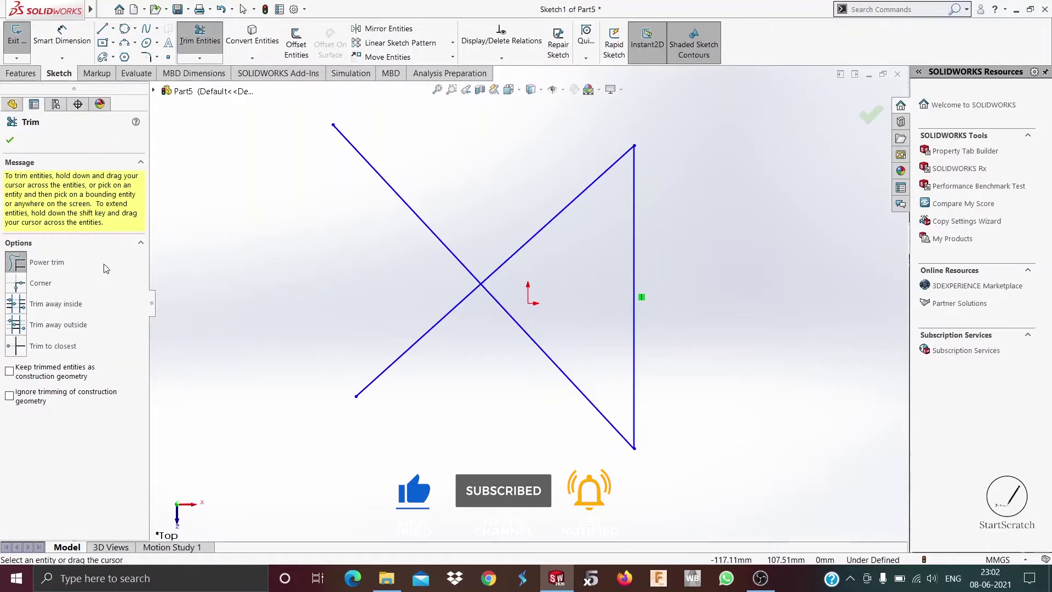
{"action": "left_click", "coordinate": [12, 284]}
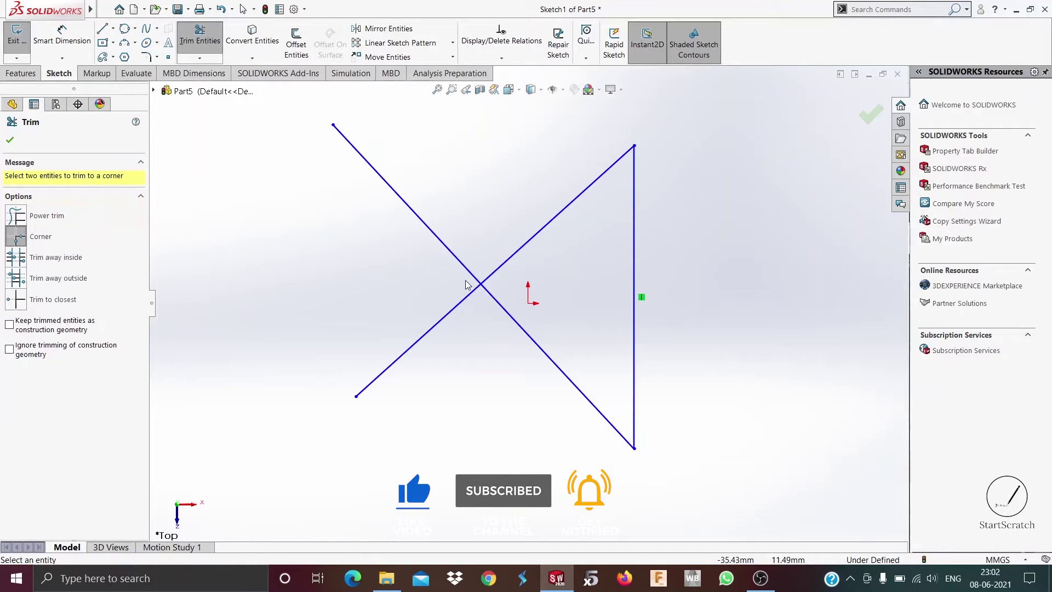
{"action": "left_click", "coordinate": [510, 256]}
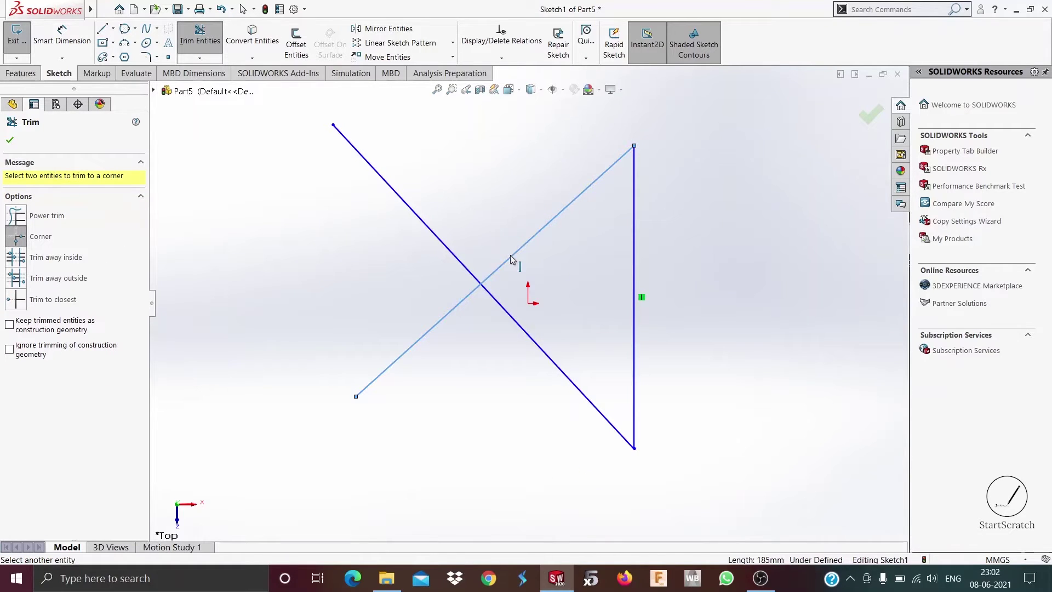
{"action": "left_click", "coordinate": [504, 310]}
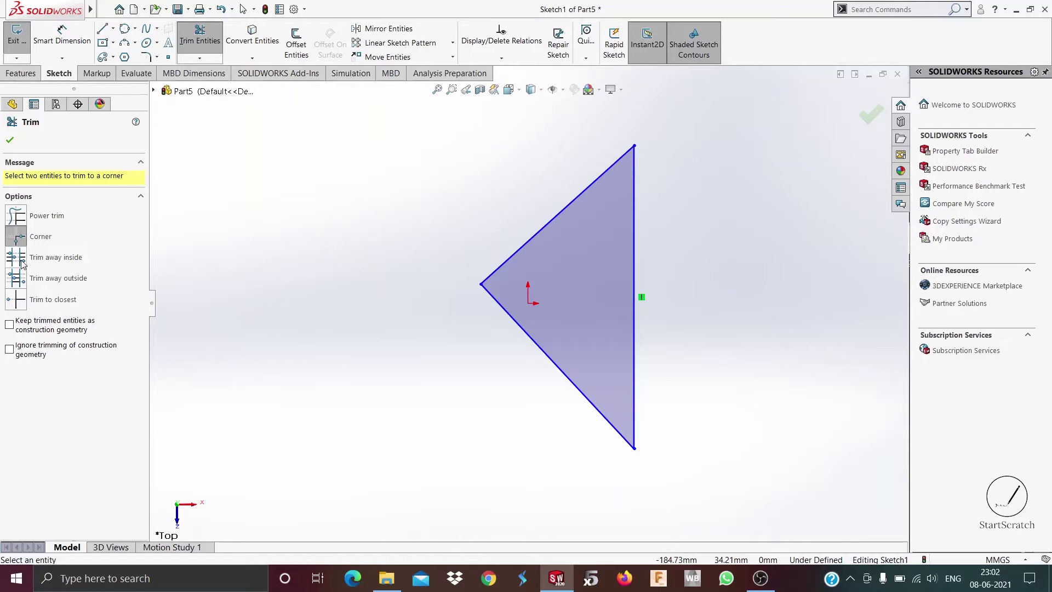
Leave the Trim tool and zoom out to make room left of the triangle.
{"action": "left_click", "coordinate": [105, 10]}
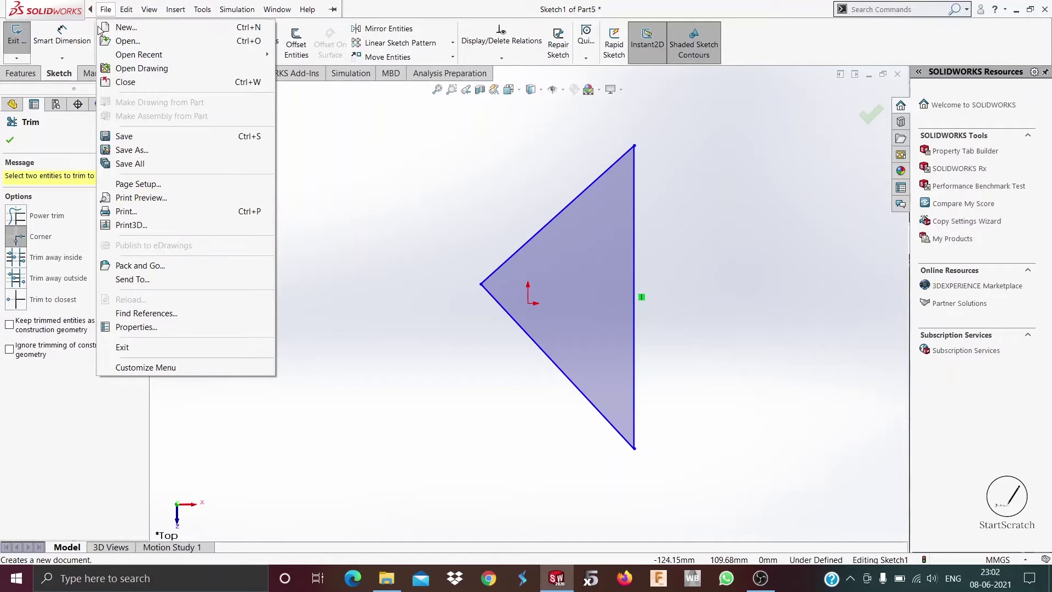
{"action": "key", "text": "Escape"}
{"action": "key", "text": "Escape"}
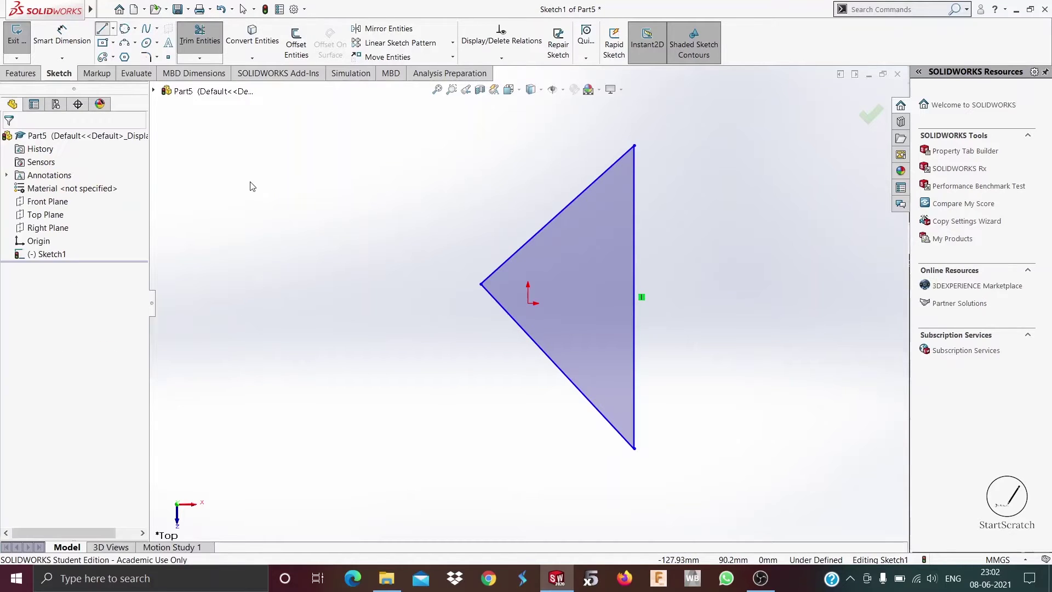
{"action": "key", "text": "ctrl+z"}
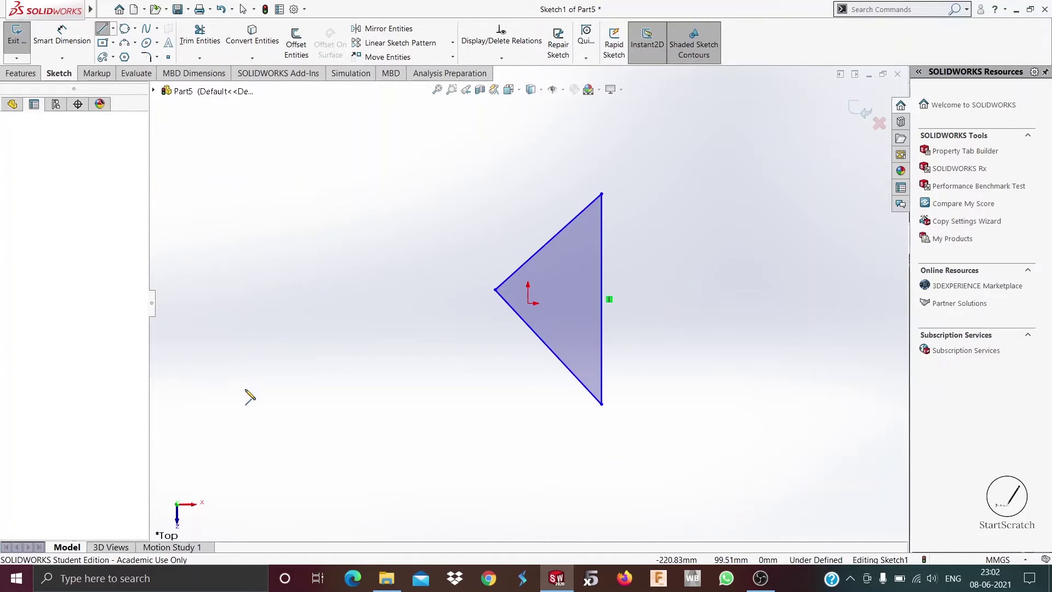
{"action": "right_click", "coordinate": [299, 415]}
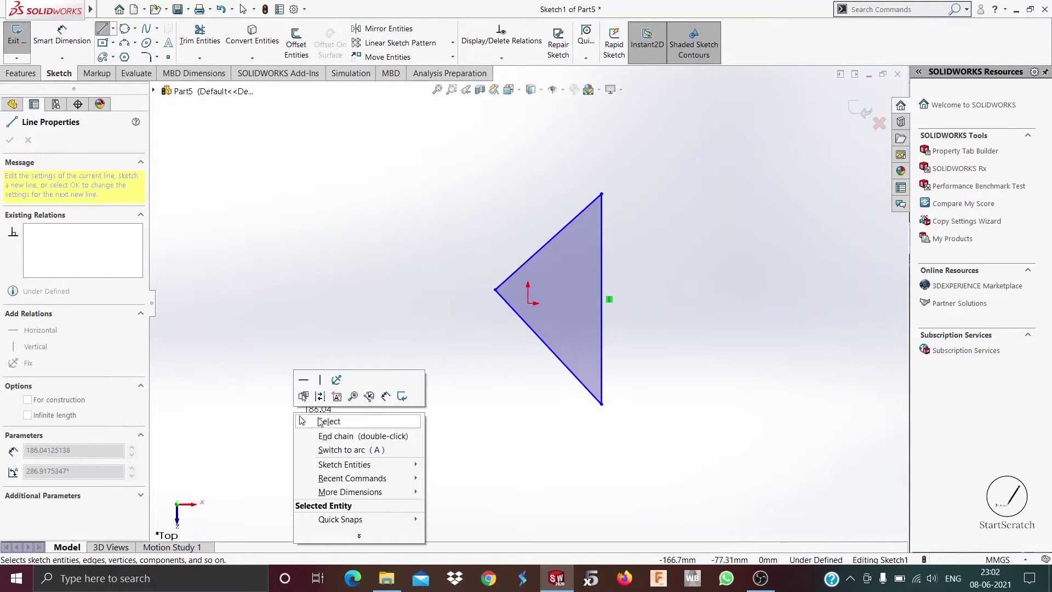
{"action": "left_click", "coordinate": [328, 420]}
{"action": "key", "text": "z"}
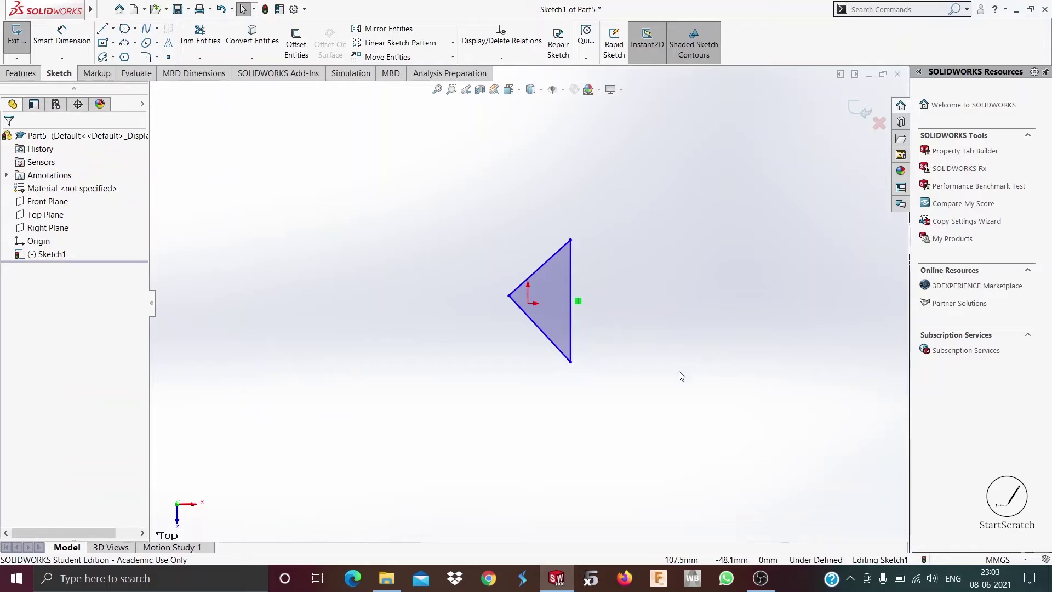
{"action": "key", "text": "z"}
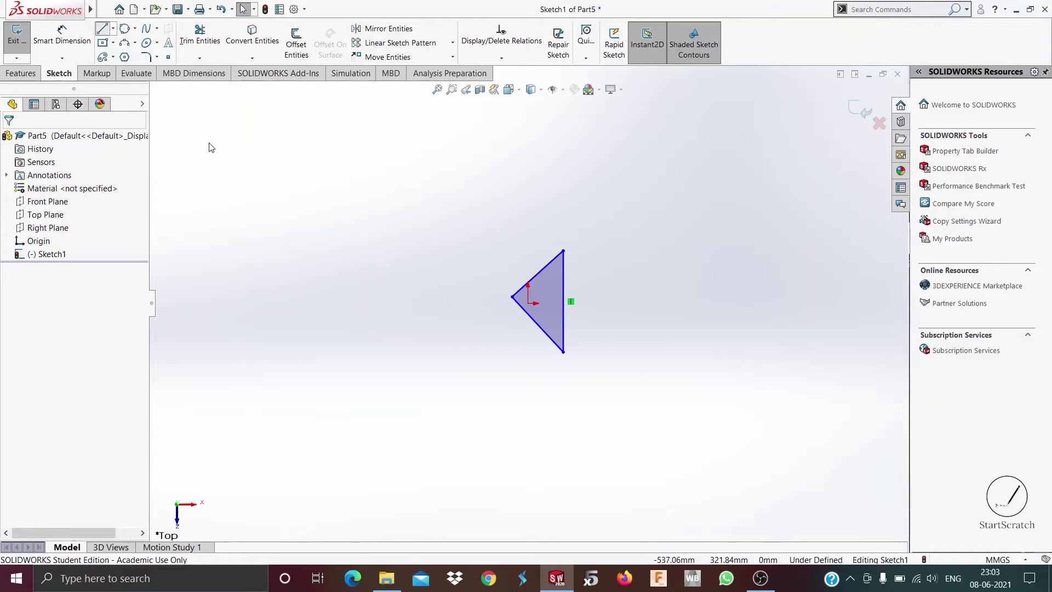
Draw two tall parallel vertical lines to the left of the triangle.
{"action": "key", "text": "l"}
{"action": "left_click", "coordinate": [322, 444]}
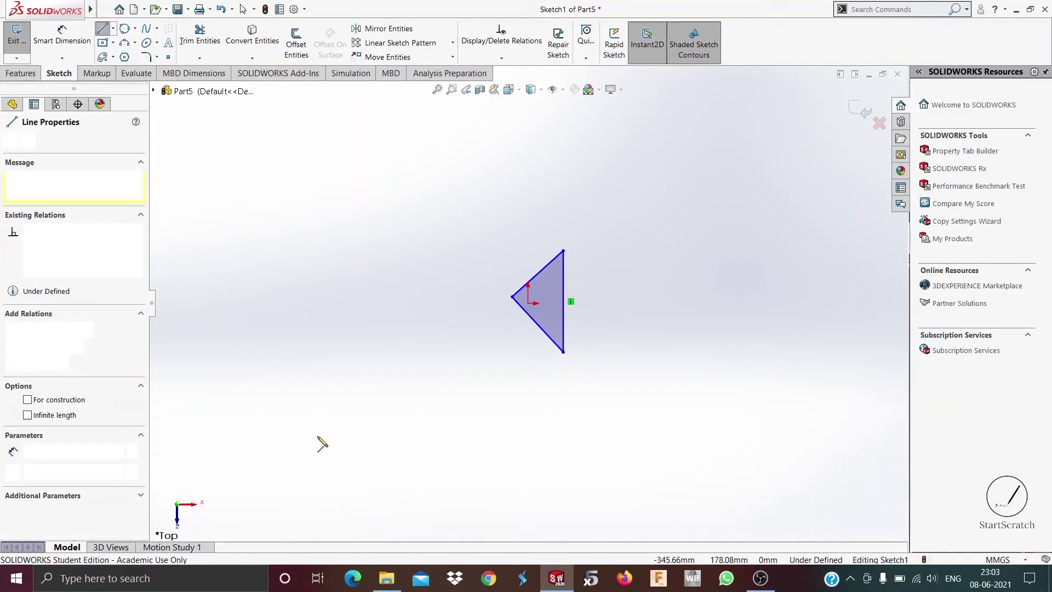
{"action": "left_click", "coordinate": [293, 182]}
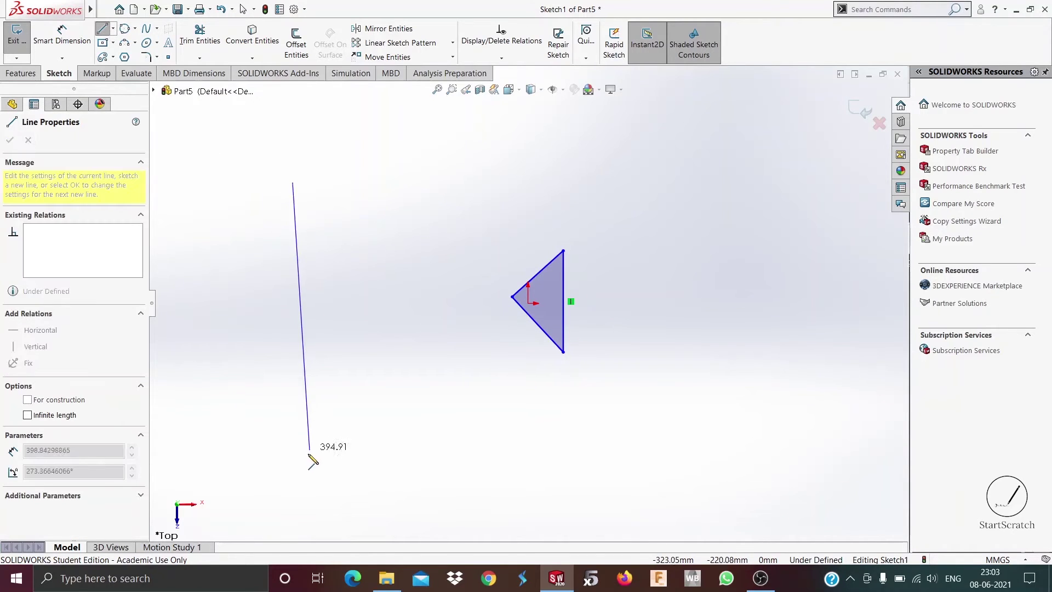
{"action": "left_click", "coordinate": [293, 478]}
{"action": "right_click", "coordinate": [461, 202]}
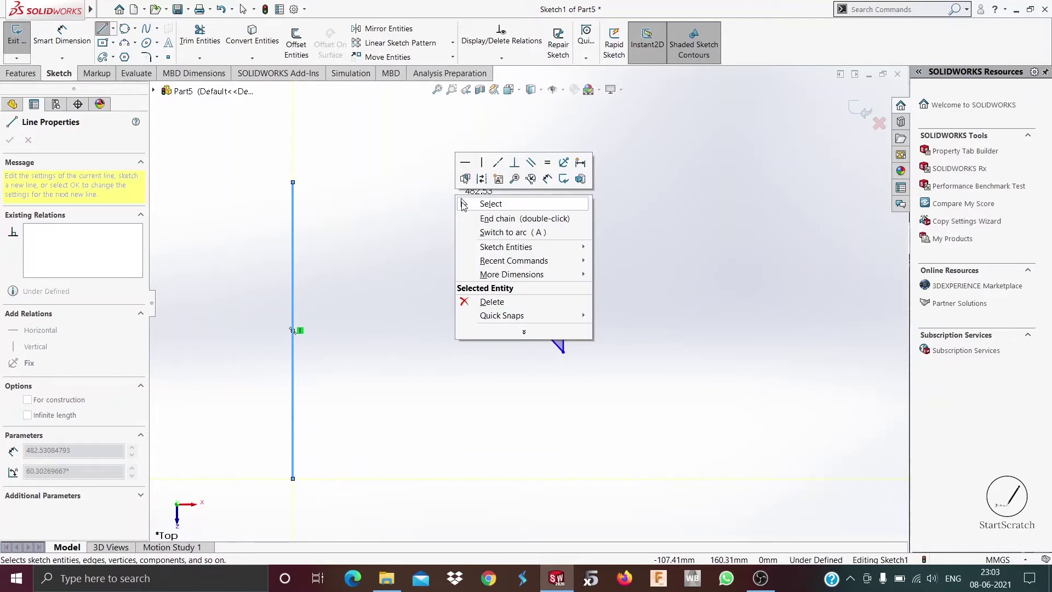
{"action": "left_click", "coordinate": [462, 204]}
{"action": "left_click", "coordinate": [102, 29]}
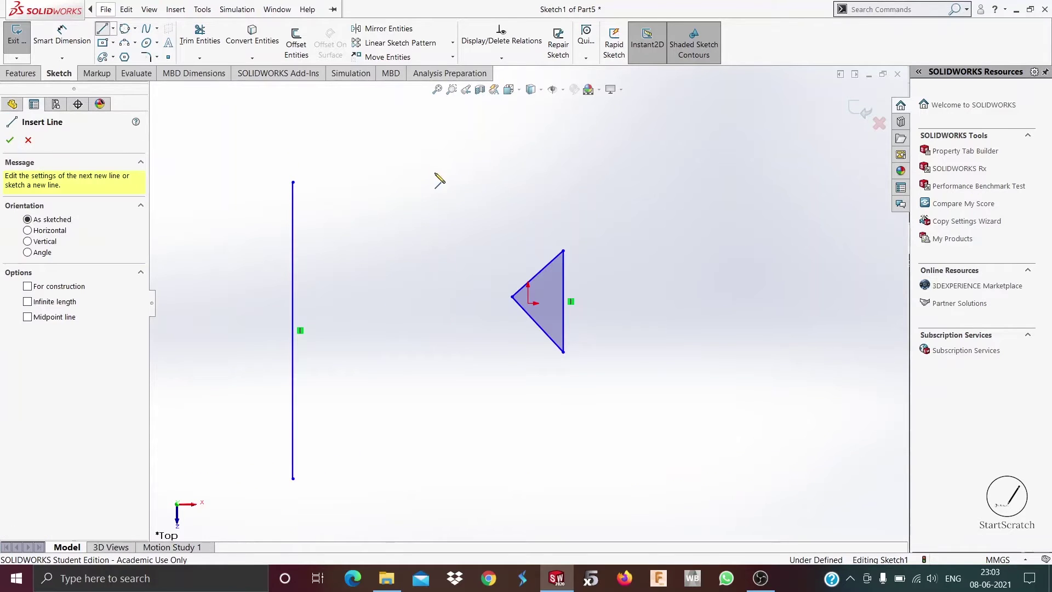
{"action": "left_click", "coordinate": [469, 188]}
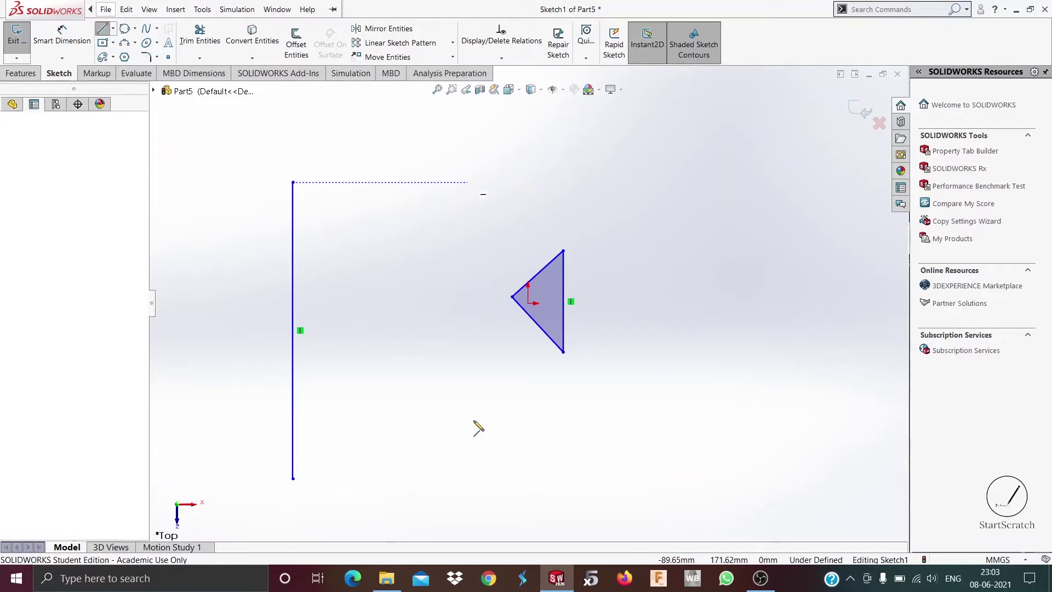
{"action": "left_click", "coordinate": [468, 479]}
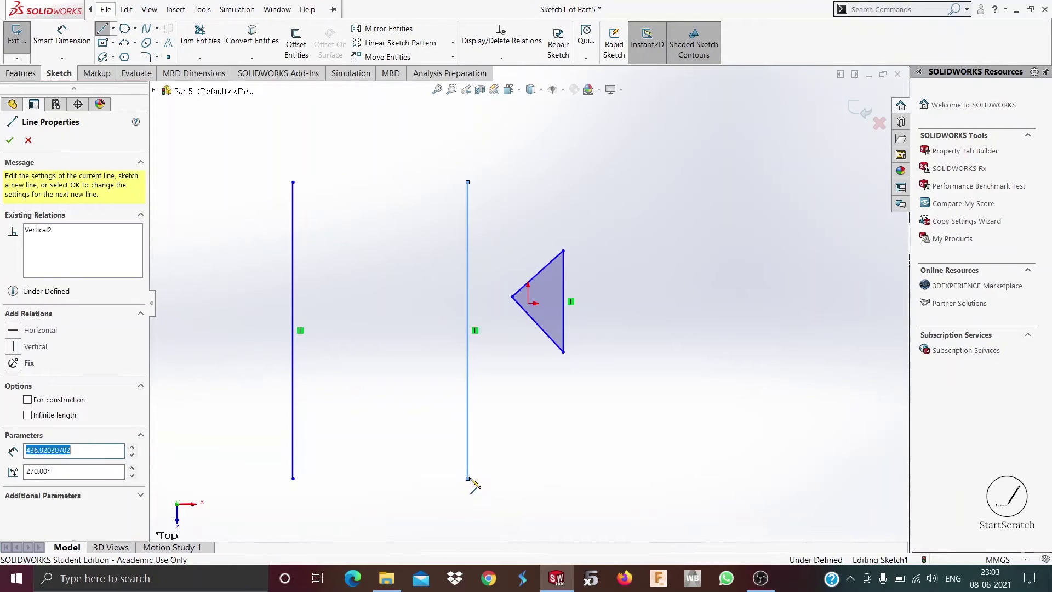
{"action": "right_click", "coordinate": [188, 189]}
{"action": "left_click", "coordinate": [208, 199]}
Draw a connected zigzag chain of slanted lines crossing both verticals.
{"action": "left_click", "coordinate": [102, 29]}
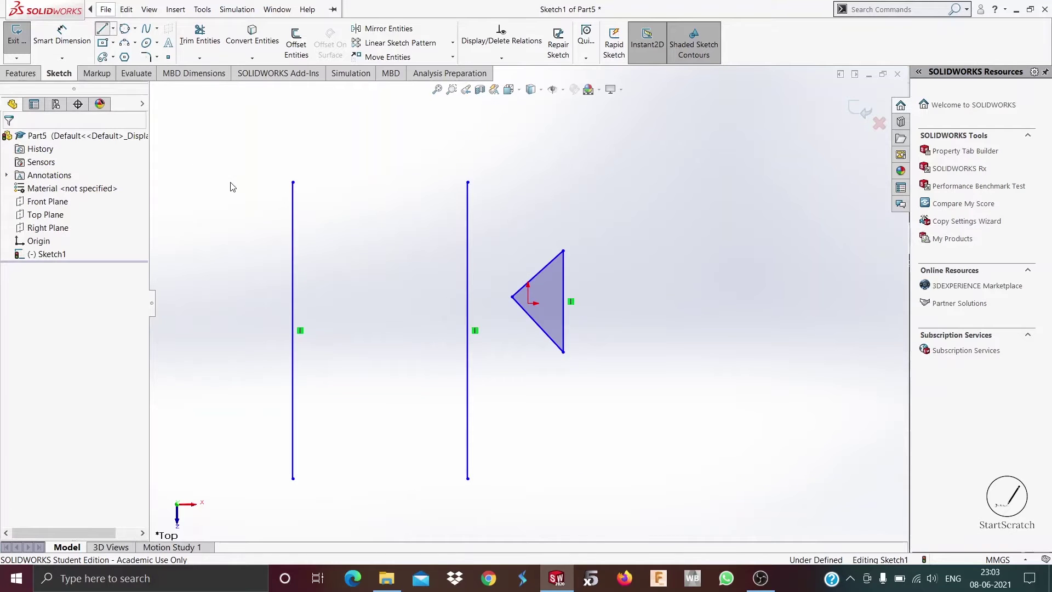
{"action": "mouse_move", "coordinate": [245, 201]}
{"action": "left_mouse_down"}
{"action": "mouse_move", "coordinate": [429, 233]}
{"action": "mouse_move", "coordinate": [508, 224]}
{"action": "left_mouse_up"}
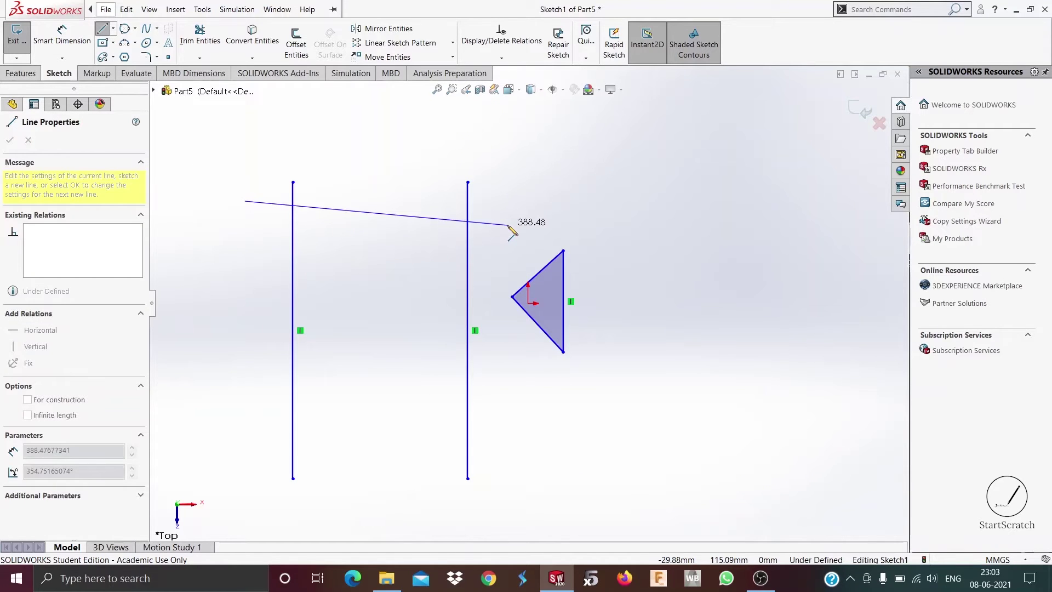
{"action": "left_click", "coordinate": [225, 313]}
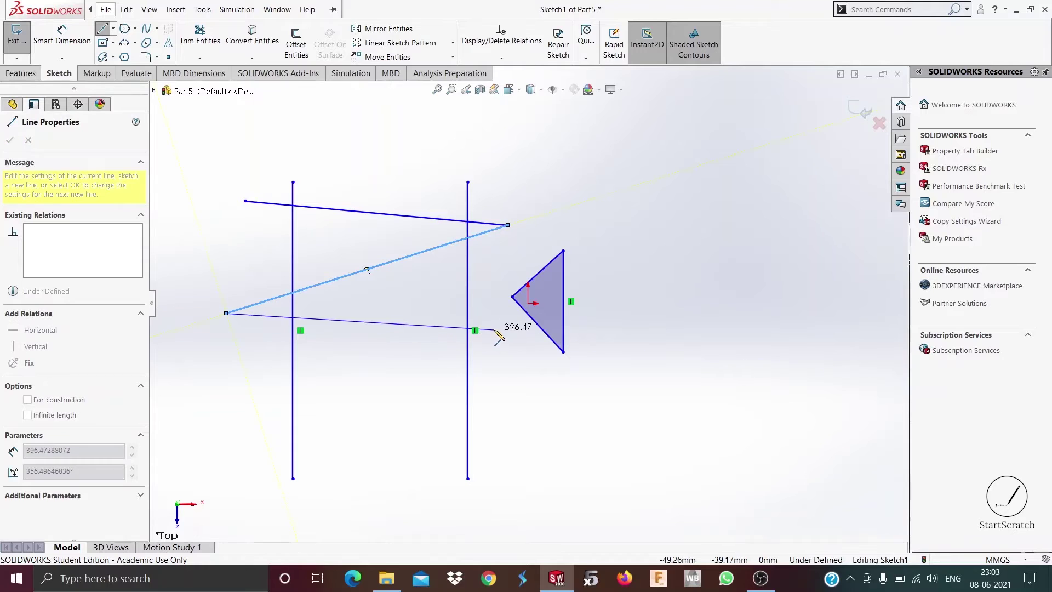
{"action": "left_click", "coordinate": [497, 329]}
{"action": "left_click", "coordinate": [512, 421]}
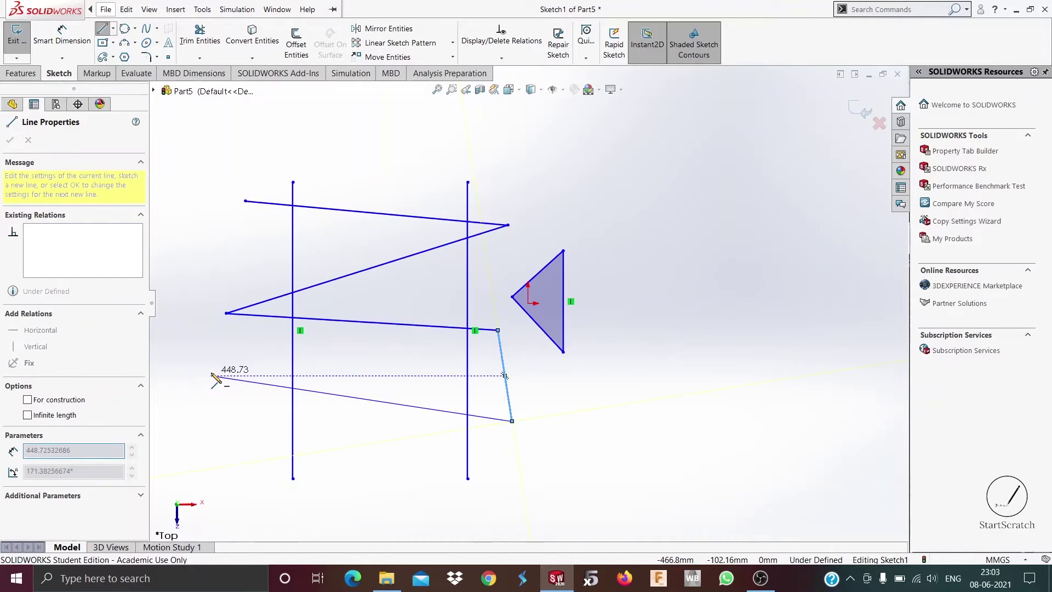
{"action": "left_click", "coordinate": [211, 376]}
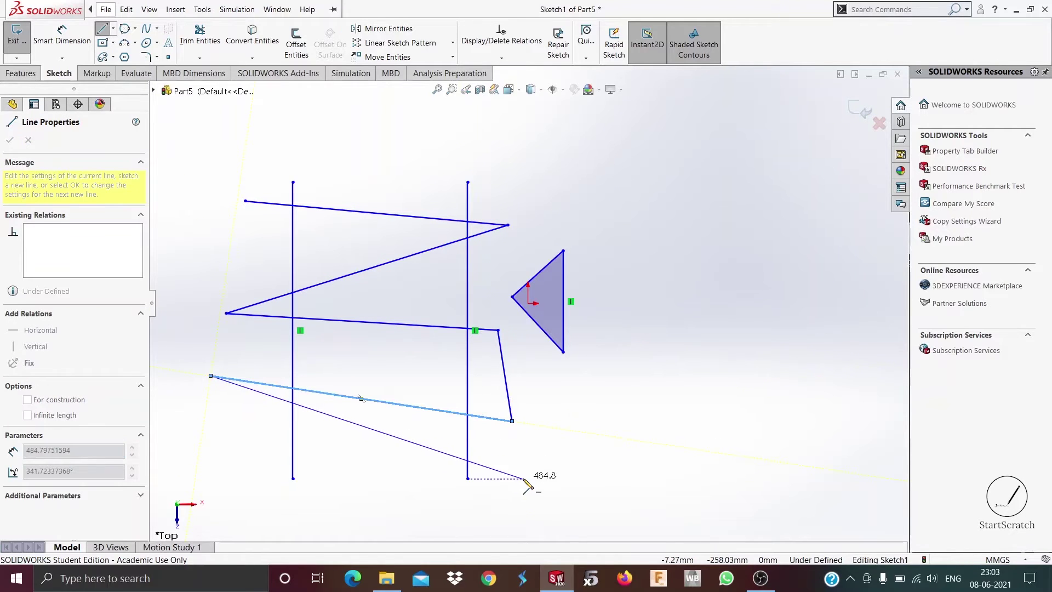
{"action": "left_click", "coordinate": [552, 478]}
{"action": "right_click", "coordinate": [746, 371]}
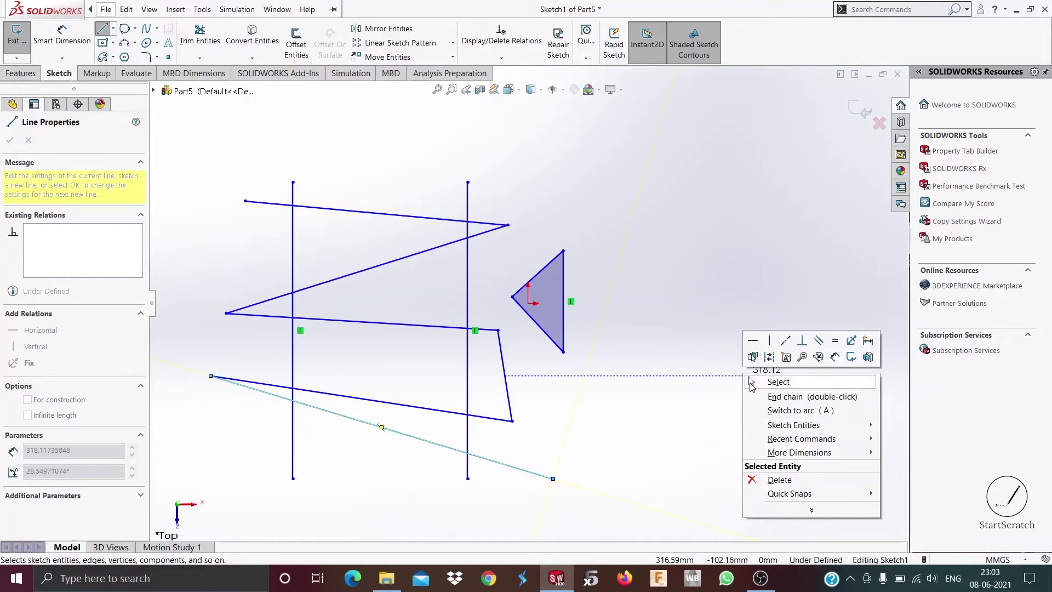
{"action": "left_click", "coordinate": [773, 459]}
{"action": "left_click", "coordinate": [199, 58]}
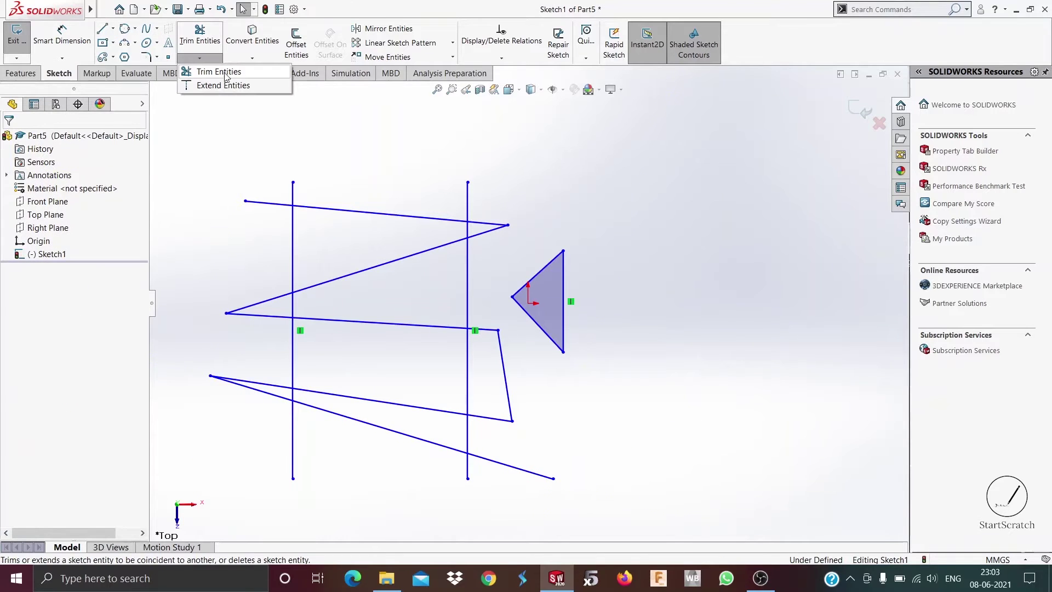
{"action": "left_click", "coordinate": [219, 71]}
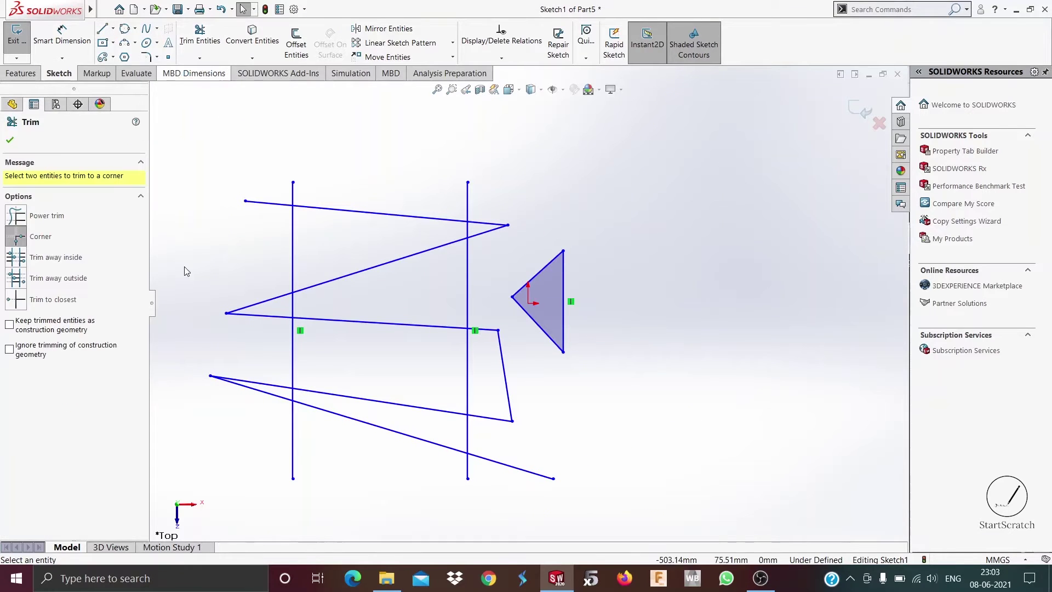
{"action": "left_click", "coordinate": [14, 258]}
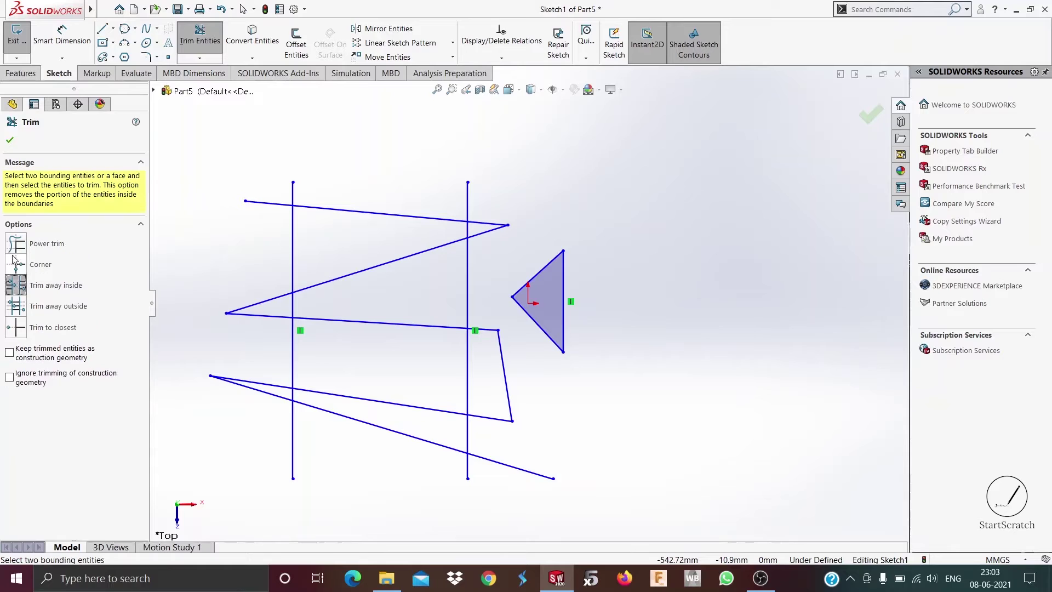
{"action": "left_click", "coordinate": [293, 195]}
{"action": "left_click", "coordinate": [469, 198]}
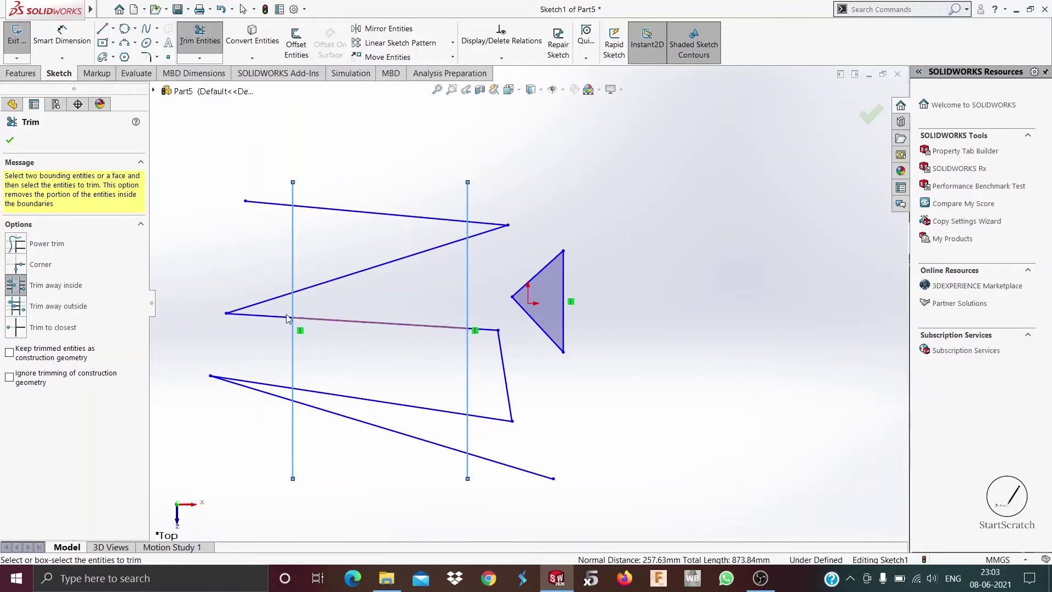
{"action": "left_click", "coordinate": [339, 213]}
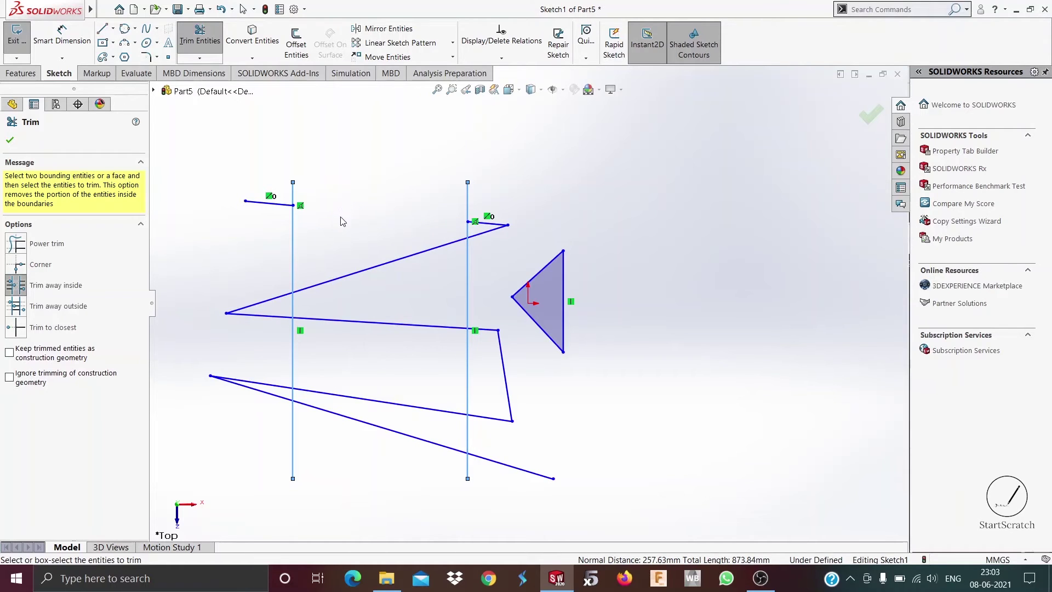
{"action": "left_click", "coordinate": [364, 271]}
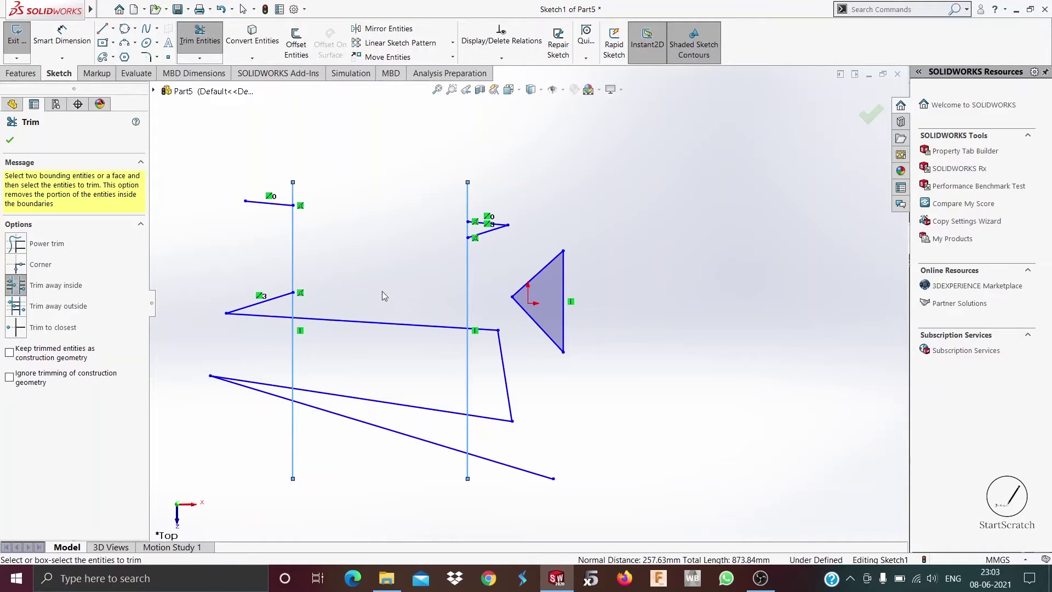
{"action": "left_click", "coordinate": [384, 324]}
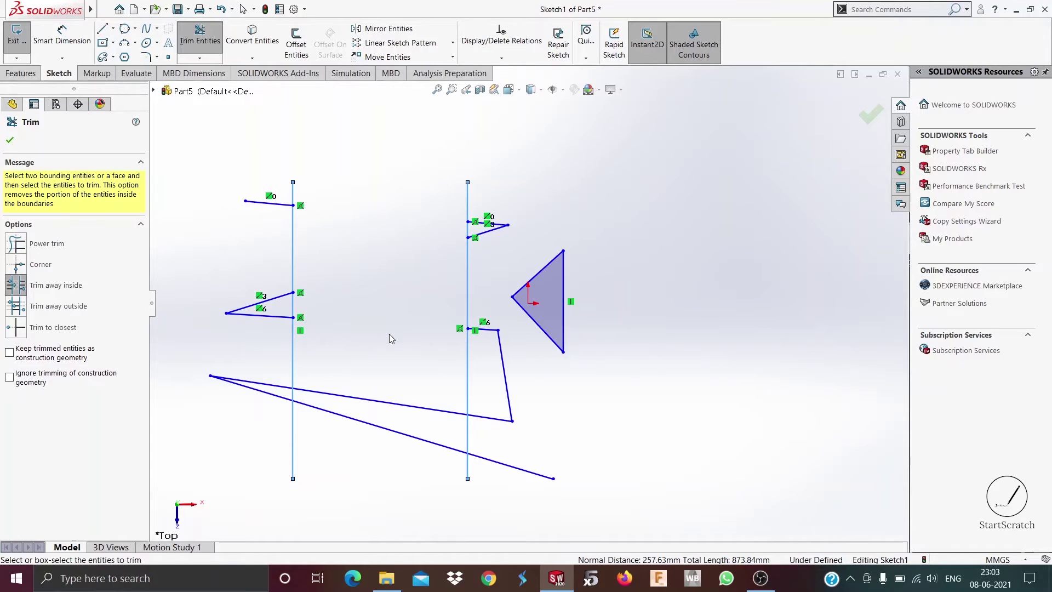
{"action": "left_click", "coordinate": [404, 408]}
{"action": "left_click", "coordinate": [407, 434]}
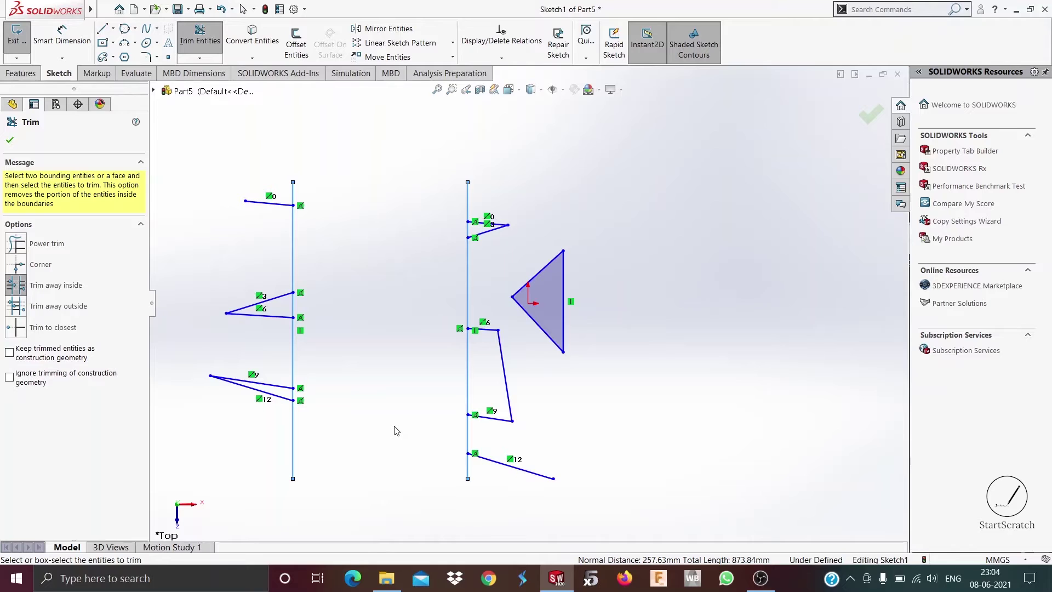
{"action": "key", "text": "Escape"}
{"action": "key", "text": "ctrl+z"}
{"action": "key", "text": "ctrl+z"}
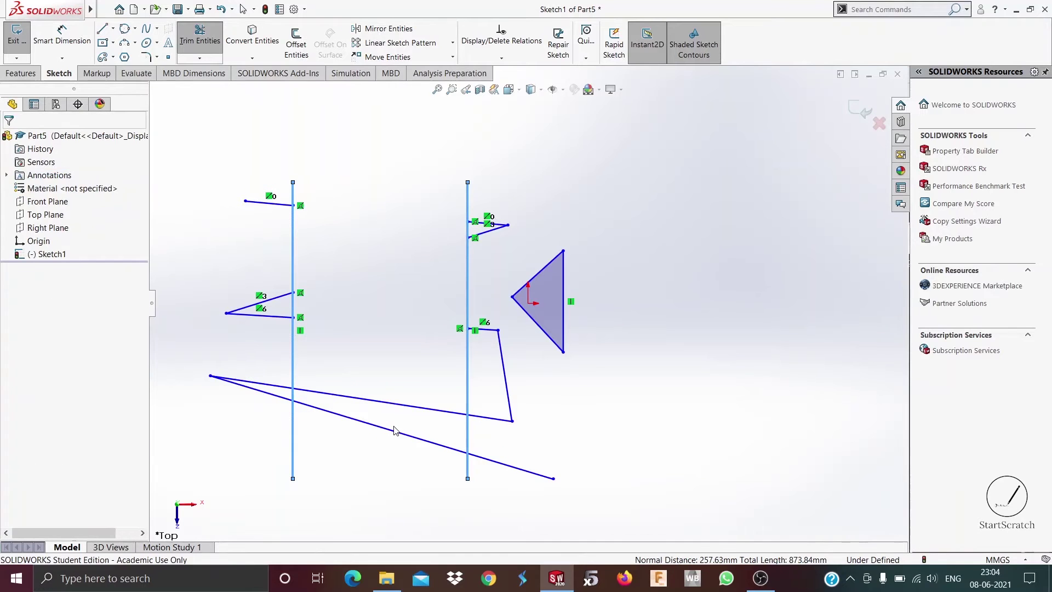
{"action": "key", "text": "ctrl+z"}
{"action": "key", "text": "ctrl+z"}
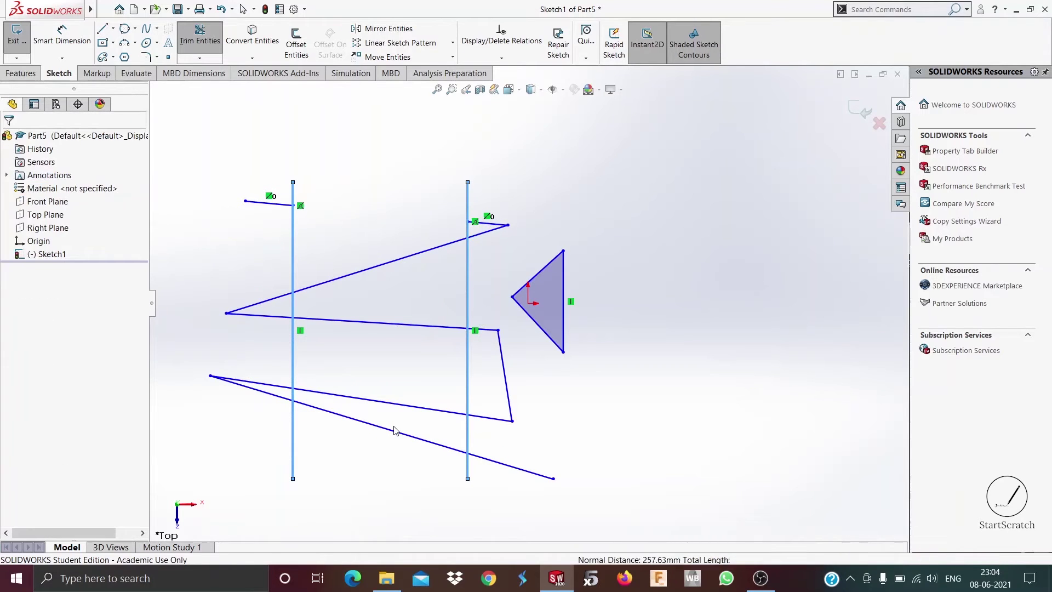
{"action": "key", "text": "ctrl+z"}
Trim away outside the two vertical boundaries on all five crossing lines.
{"action": "left_click", "coordinate": [200, 58]}
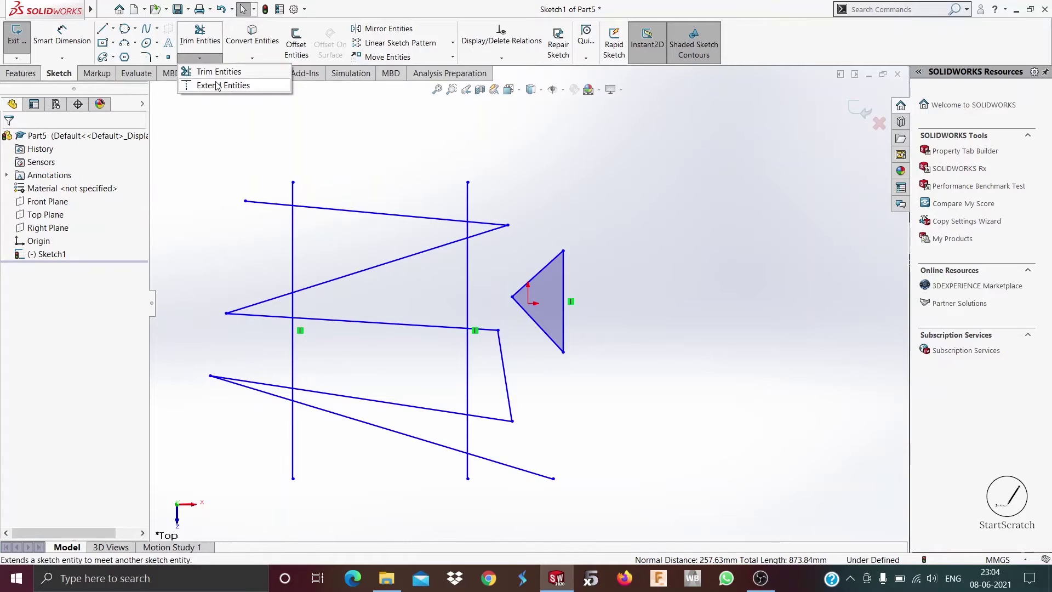
{"action": "left_click", "coordinate": [219, 71]}
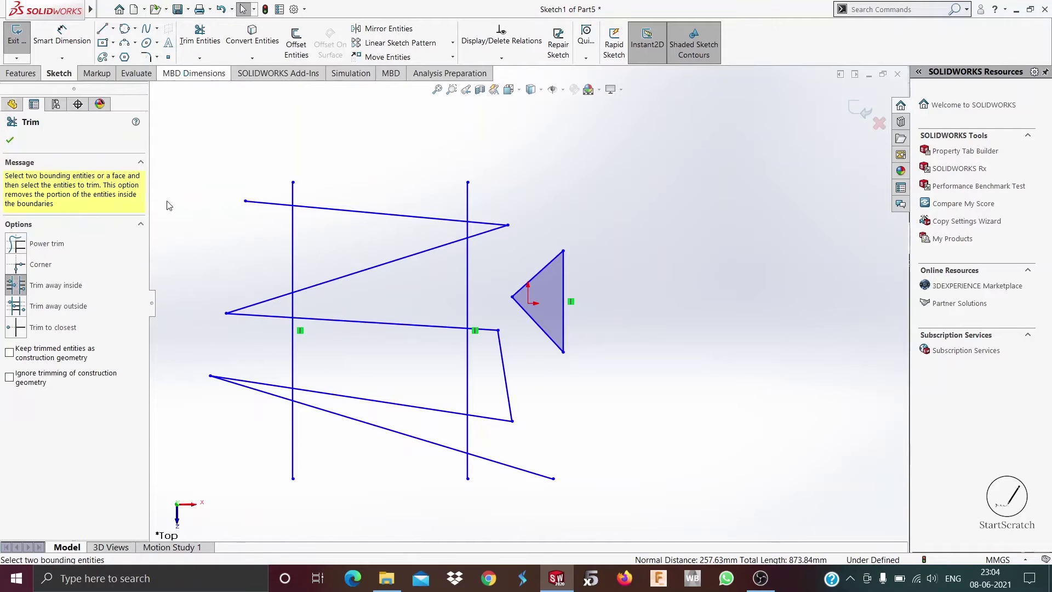
{"action": "left_click", "coordinate": [22, 310]}
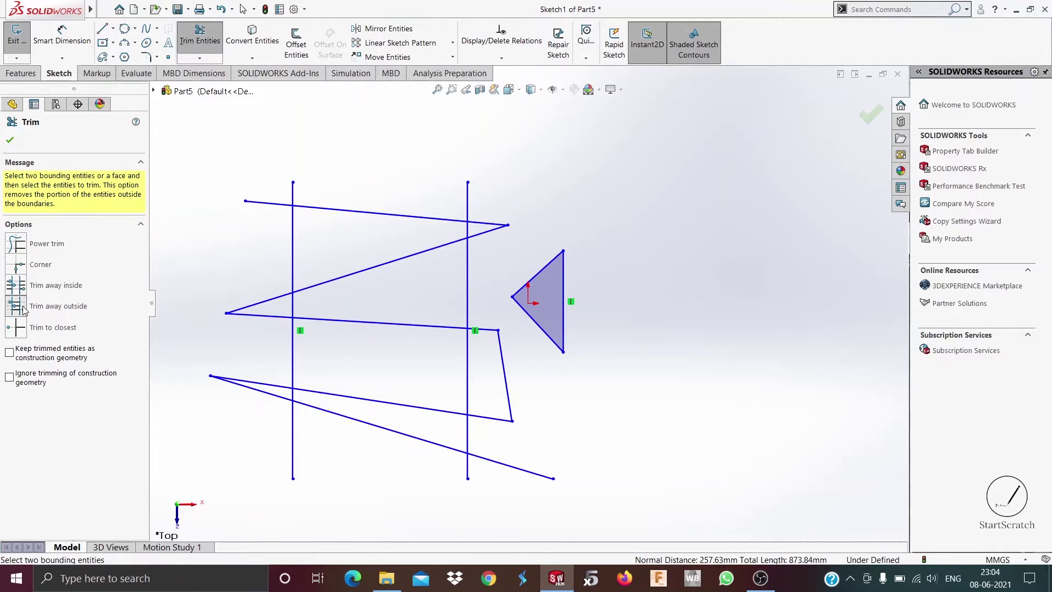
{"action": "left_click", "coordinate": [293, 195]}
{"action": "left_click", "coordinate": [468, 203]}
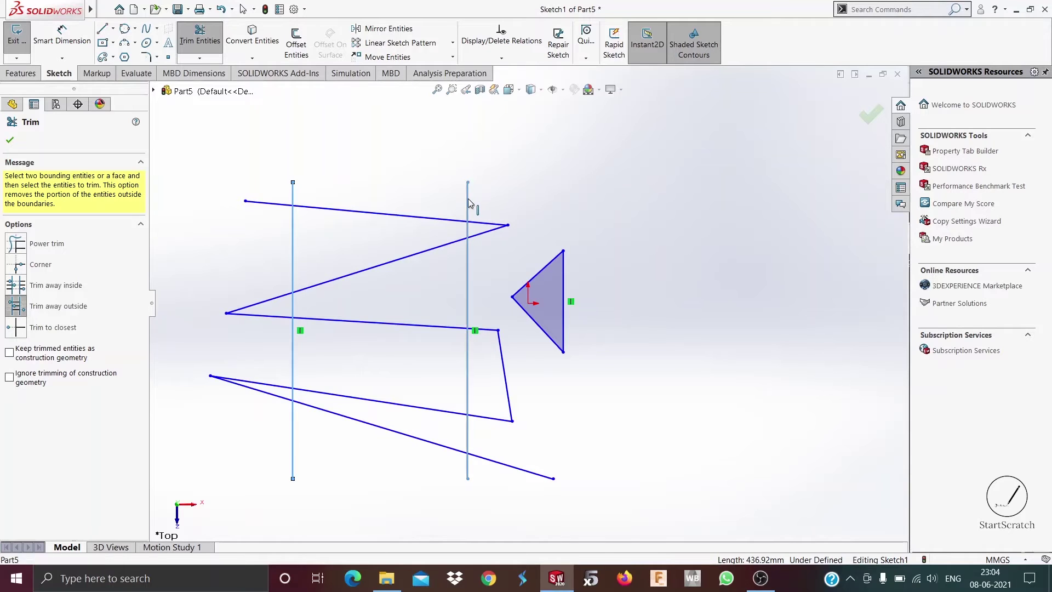
{"action": "left_click", "coordinate": [356, 213]}
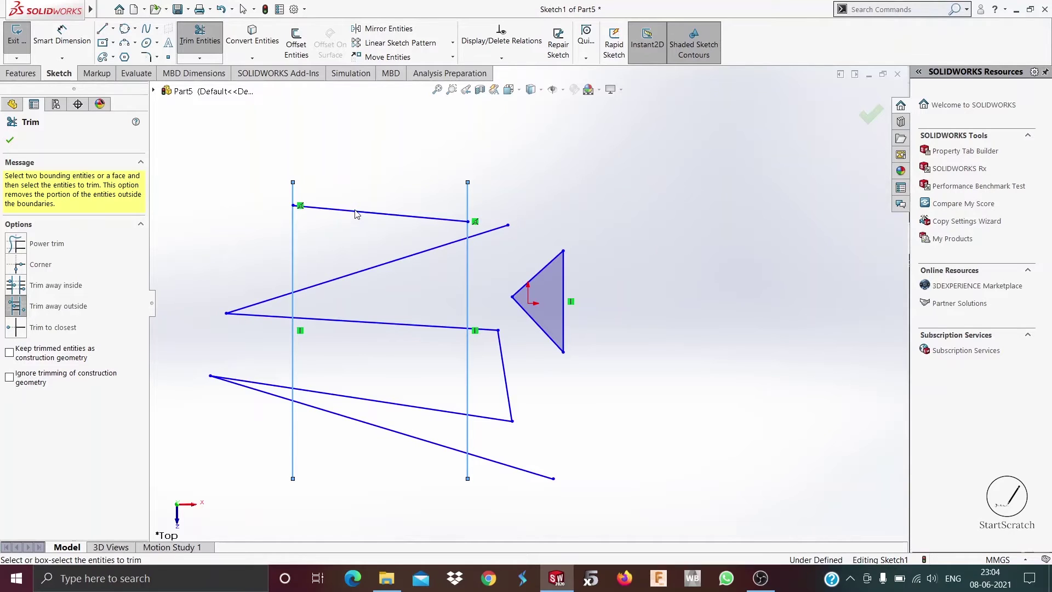
{"action": "left_click", "coordinate": [375, 267]}
{"action": "left_click", "coordinate": [369, 320]}
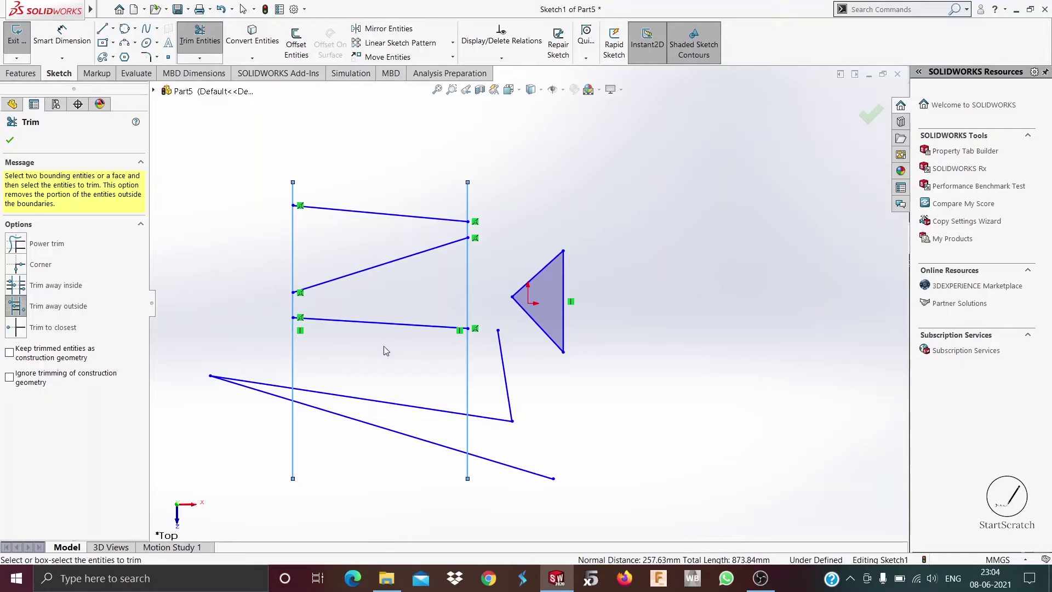
{"action": "left_click", "coordinate": [389, 405]}
{"action": "left_click", "coordinate": [395, 434]}
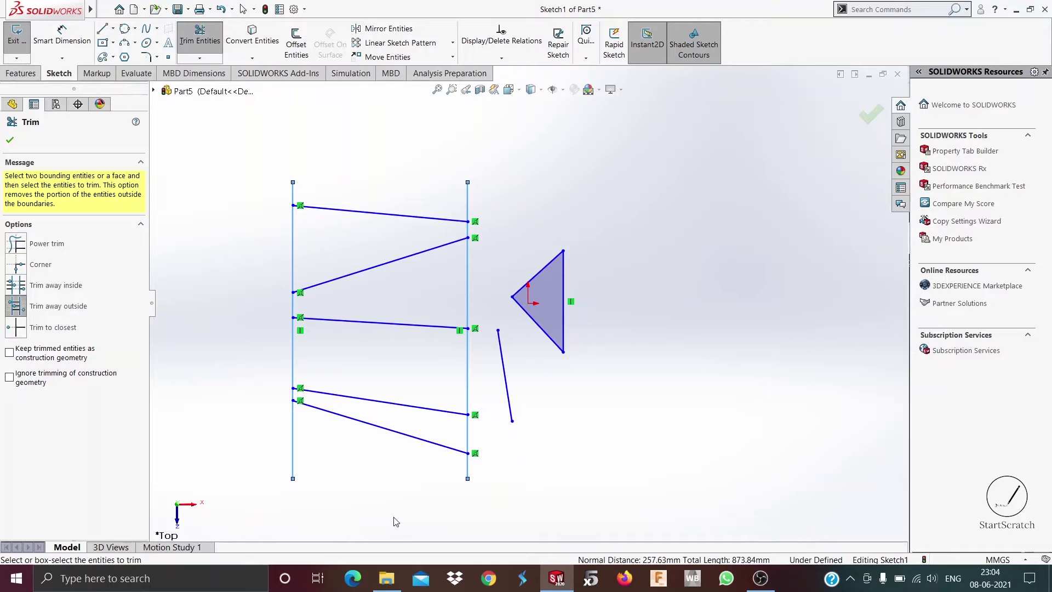
Undo the outside trims to restore the lines to full length.
{"action": "key", "text": "Escape"}
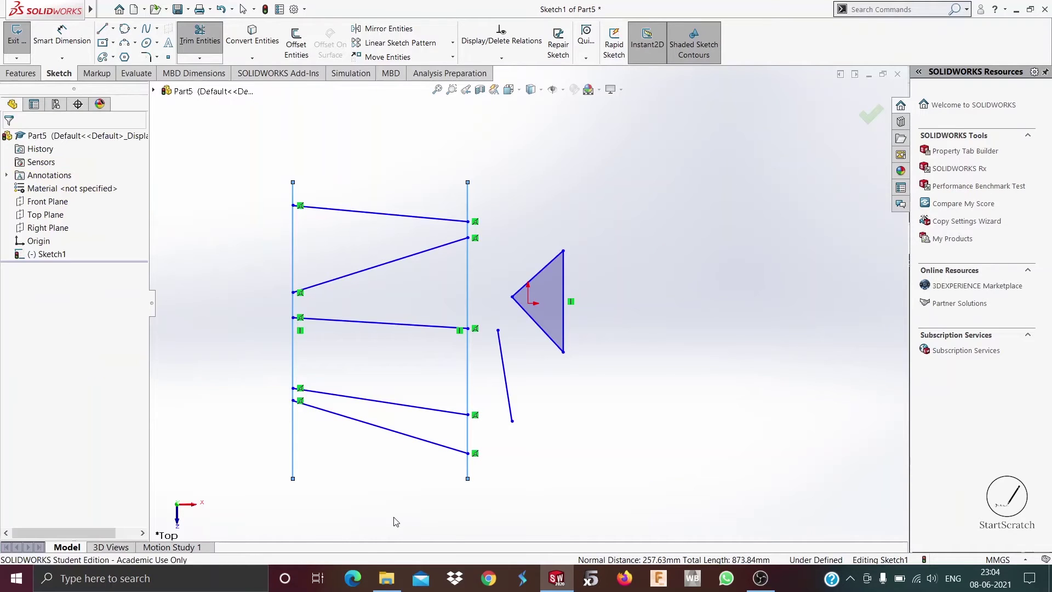
{"action": "key", "text": "ctrl+z"}
{"action": "key", "text": "ctrl+z"}
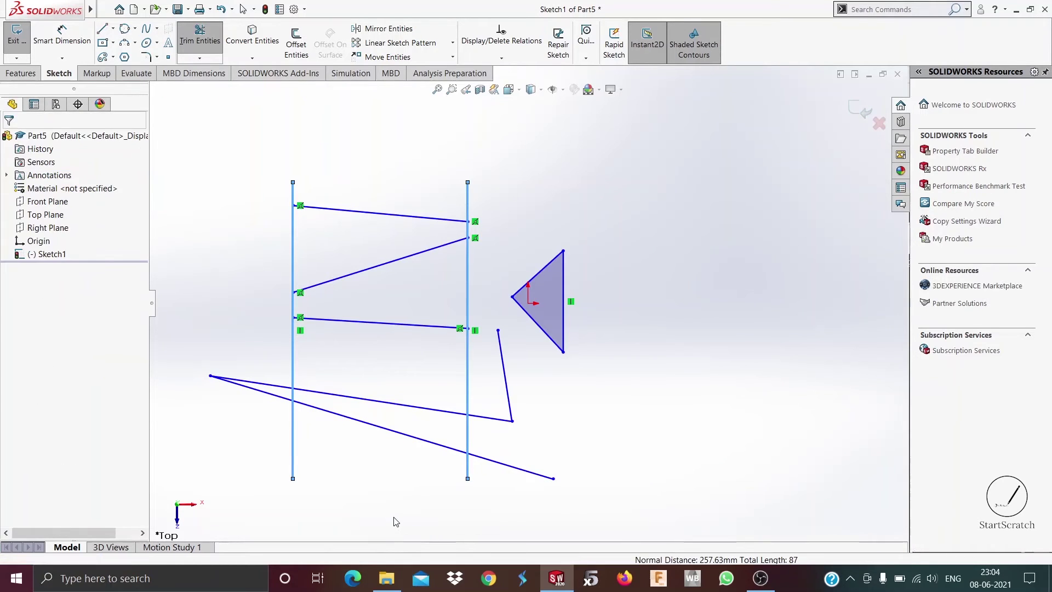
{"action": "key", "text": "ctrl+z"}
{"action": "key", "text": "ctrl+z"}
{"action": "key", "text": "ctrl+z"}
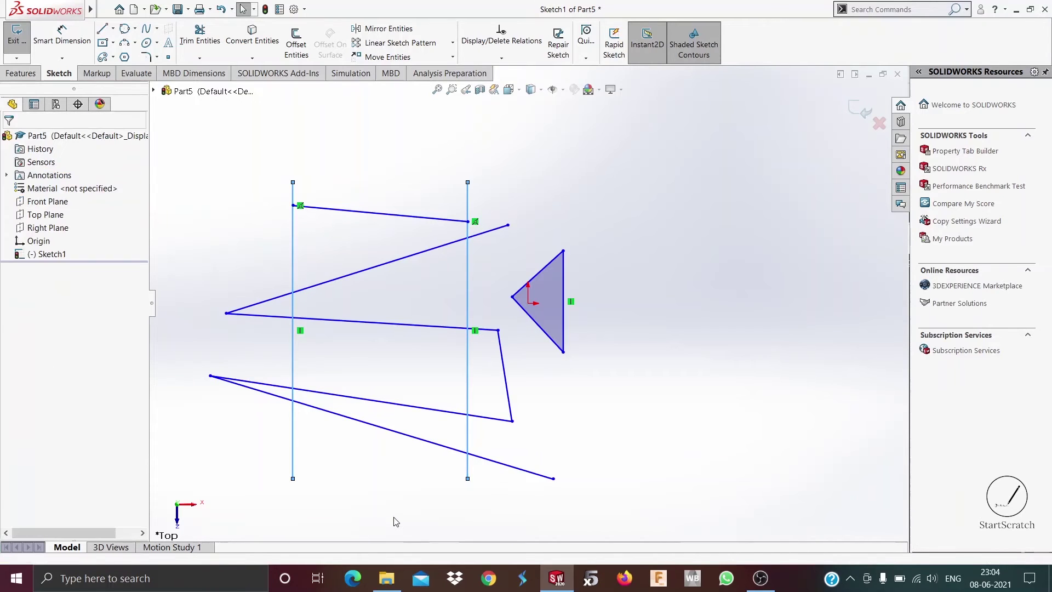
With Trim to closest, remove both verticals' stubs above and below the shape.
{"action": "left_click", "coordinate": [199, 57]}
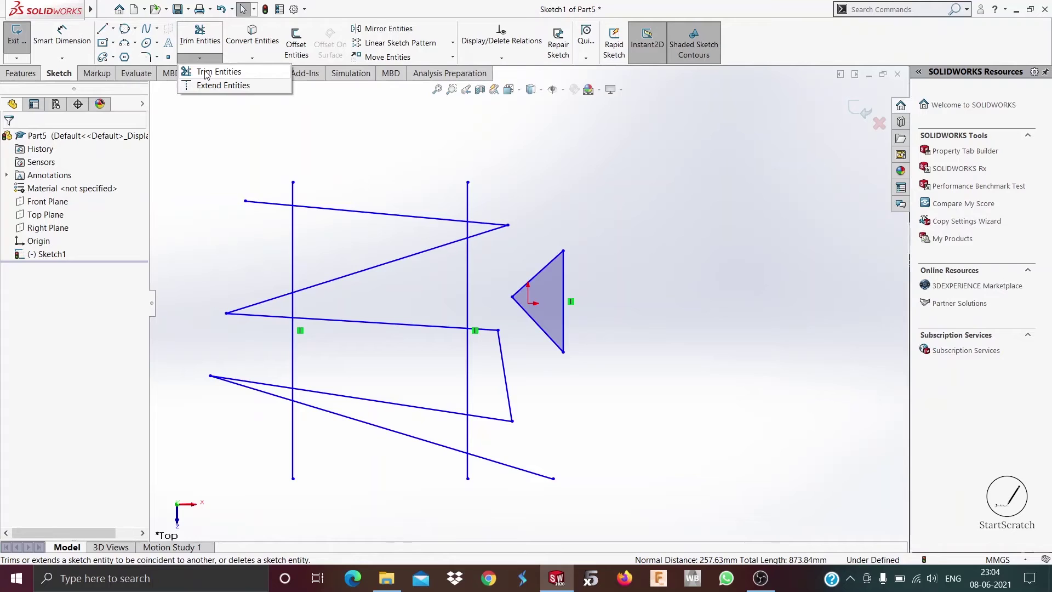
{"action": "left_click", "coordinate": [205, 73]}
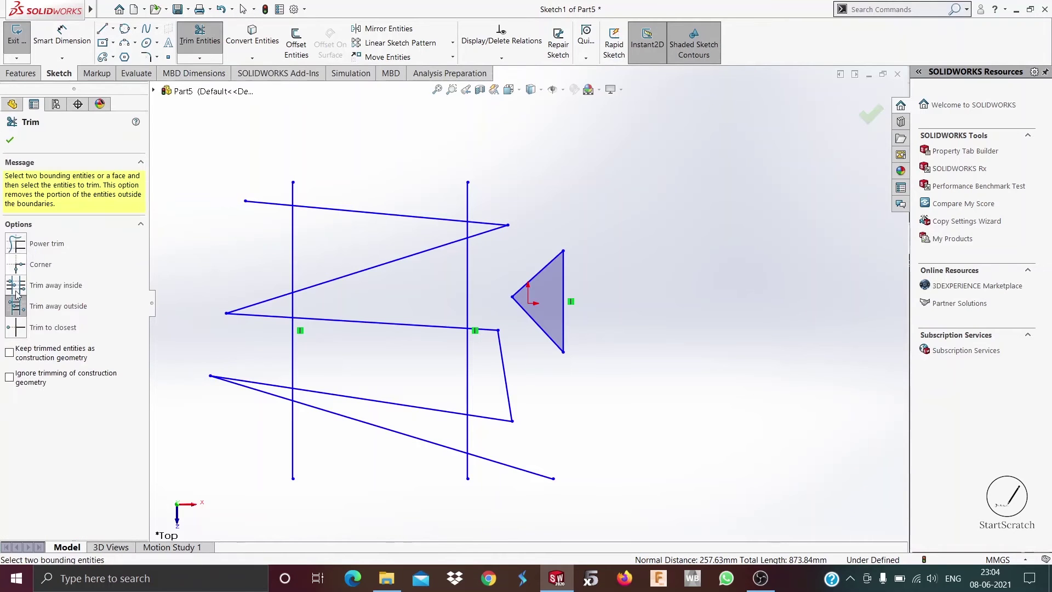
{"action": "left_click", "coordinate": [25, 334]}
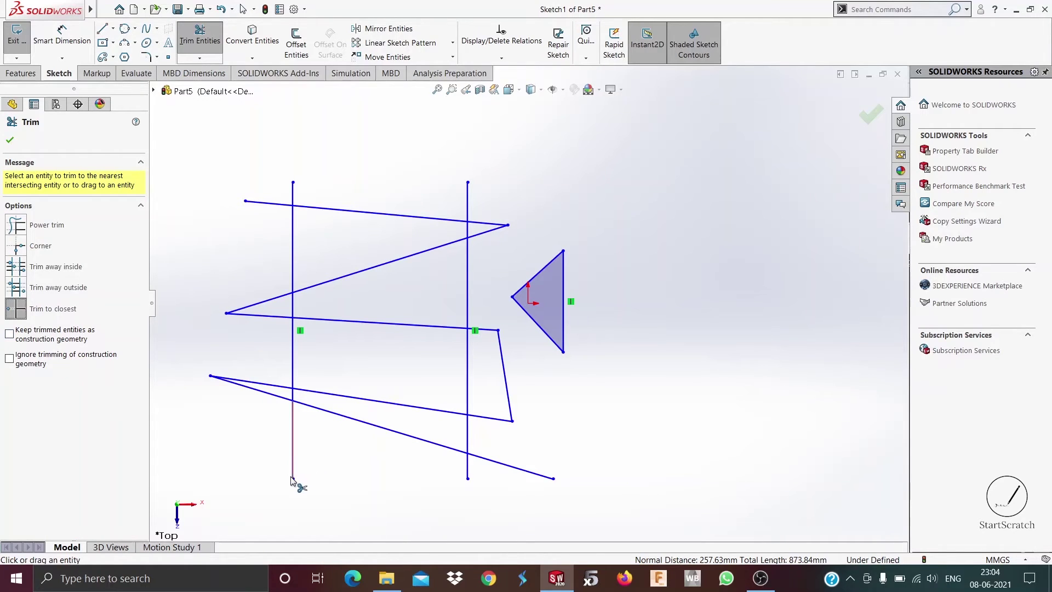
{"action": "left_click", "coordinate": [292, 441]}
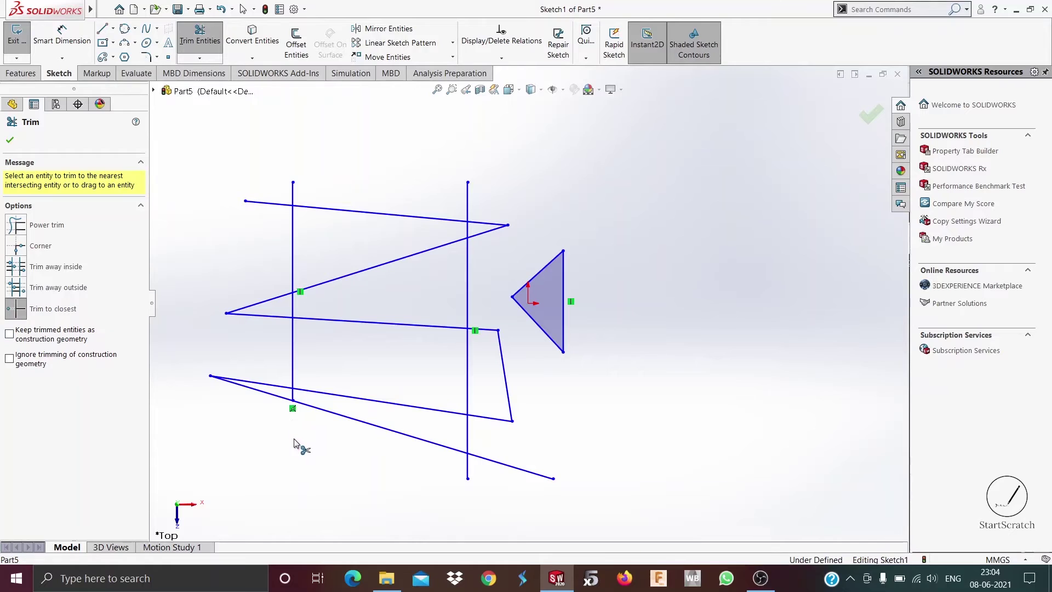
{"action": "left_click", "coordinate": [468, 465]}
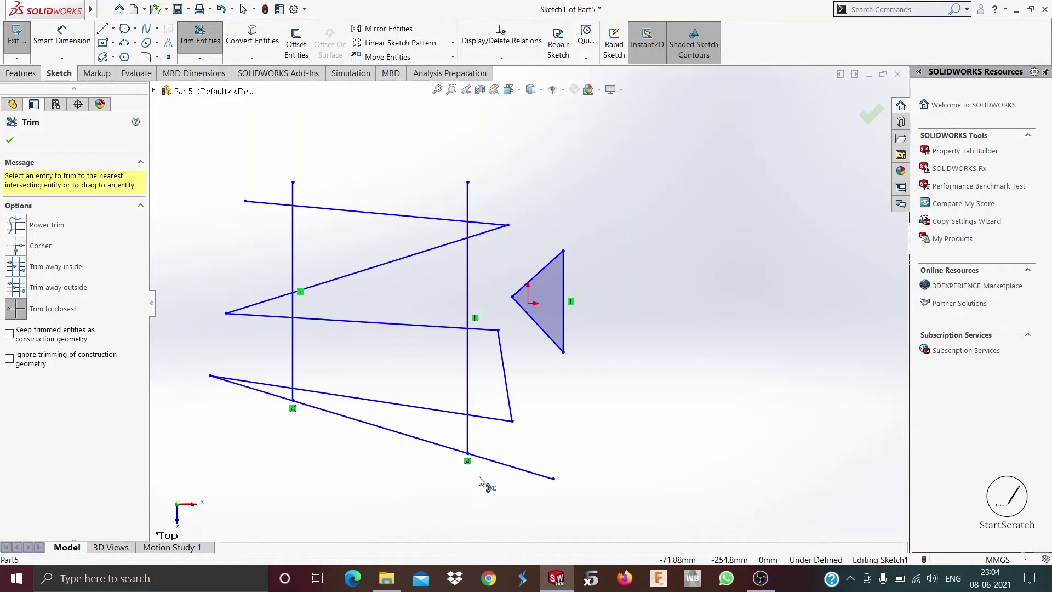
{"action": "left_click", "coordinate": [468, 204]}
{"action": "left_click", "coordinate": [293, 192]}
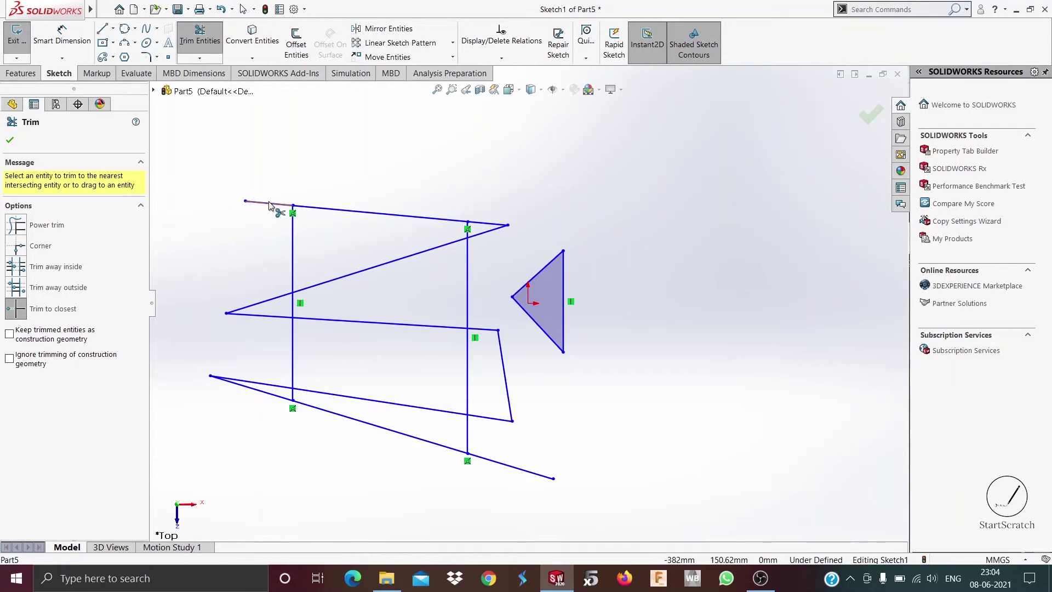
Remove the zigzag lines' stubs left of the left vertical.
{"action": "left_click", "coordinate": [268, 204]}
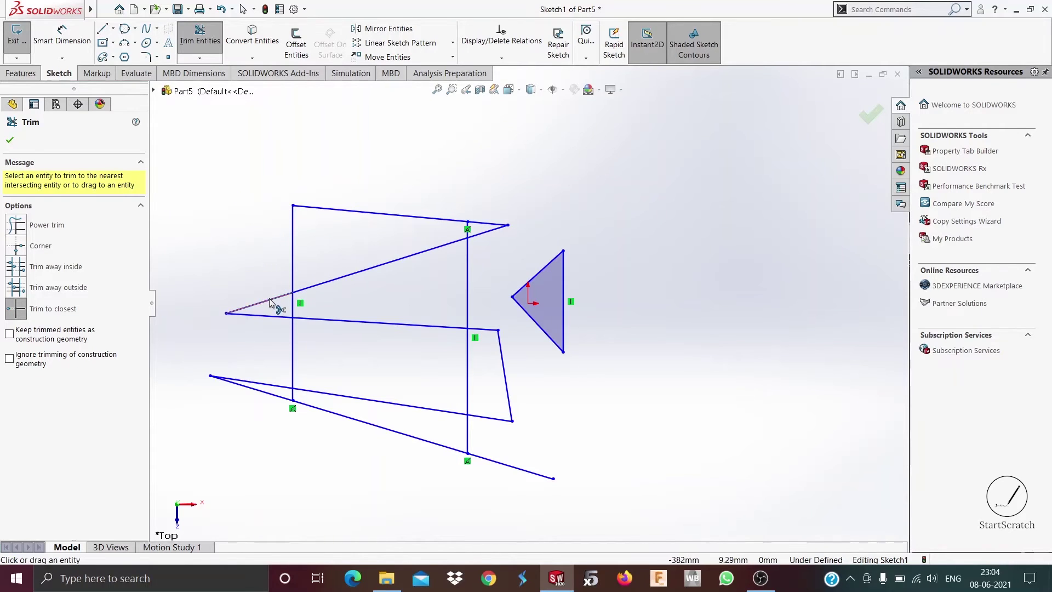
{"action": "left_click", "coordinate": [268, 301]}
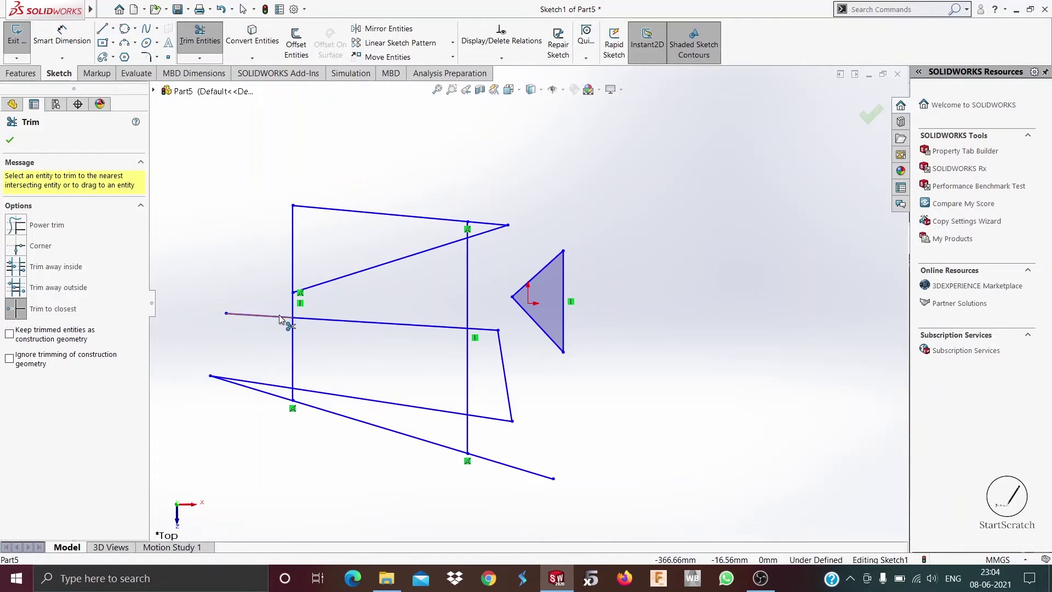
{"action": "left_click", "coordinate": [280, 319]}
{"action": "left_click", "coordinate": [267, 393]}
{"action": "left_click", "coordinate": [274, 386]}
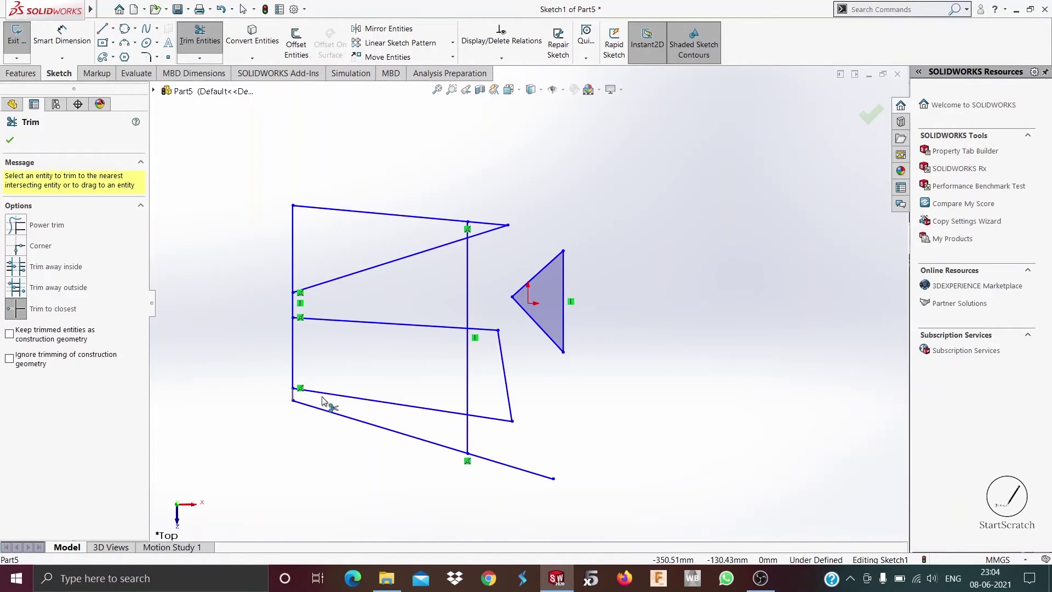
Remove the overhangs right of the right vertical, closing the shaded region.
{"action": "left_click", "coordinate": [485, 417]}
{"action": "left_click", "coordinate": [507, 388]}
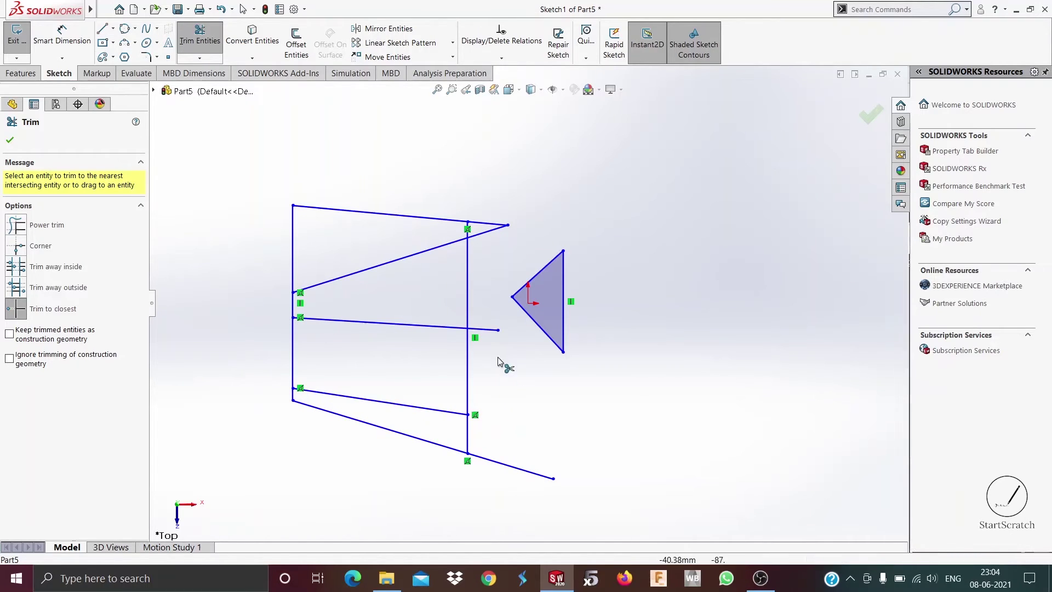
{"action": "left_click", "coordinate": [485, 329]}
{"action": "left_click", "coordinate": [508, 465]}
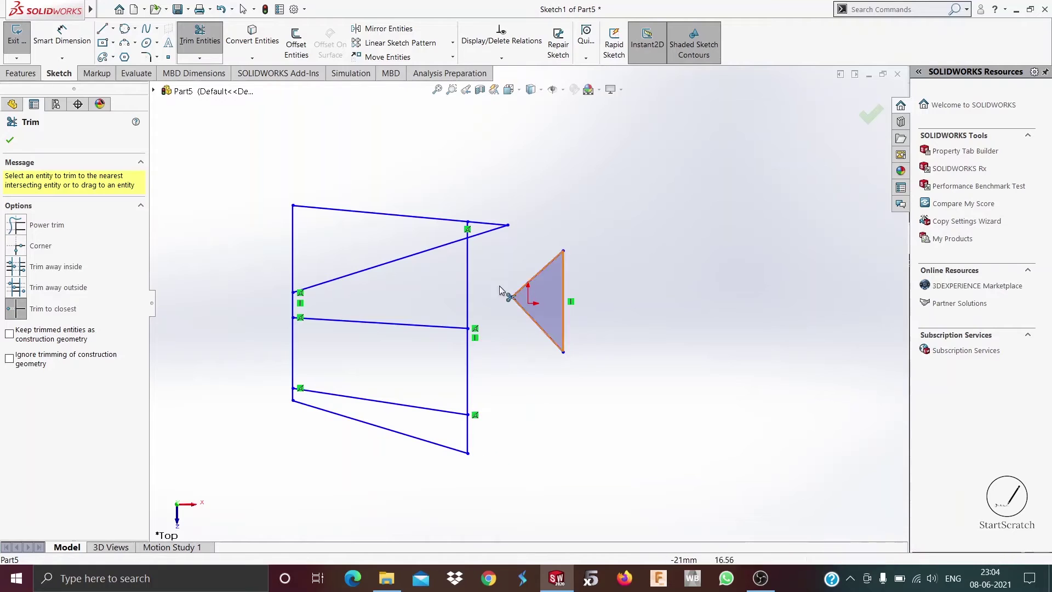
{"action": "left_click", "coordinate": [485, 231]}
{"action": "left_click", "coordinate": [484, 228]}
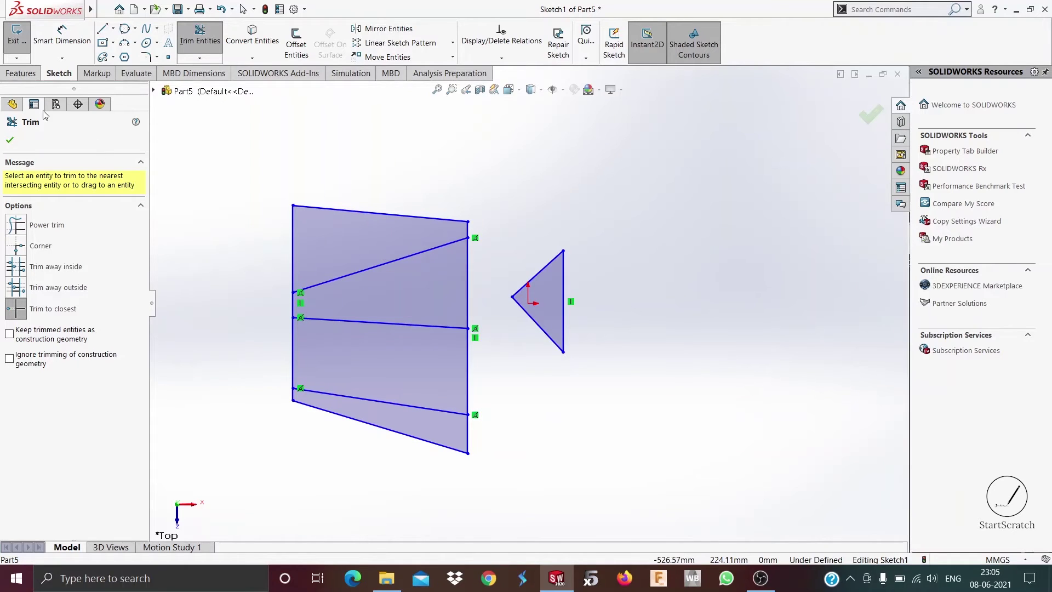
{"action": "left_click", "coordinate": [7, 142]}
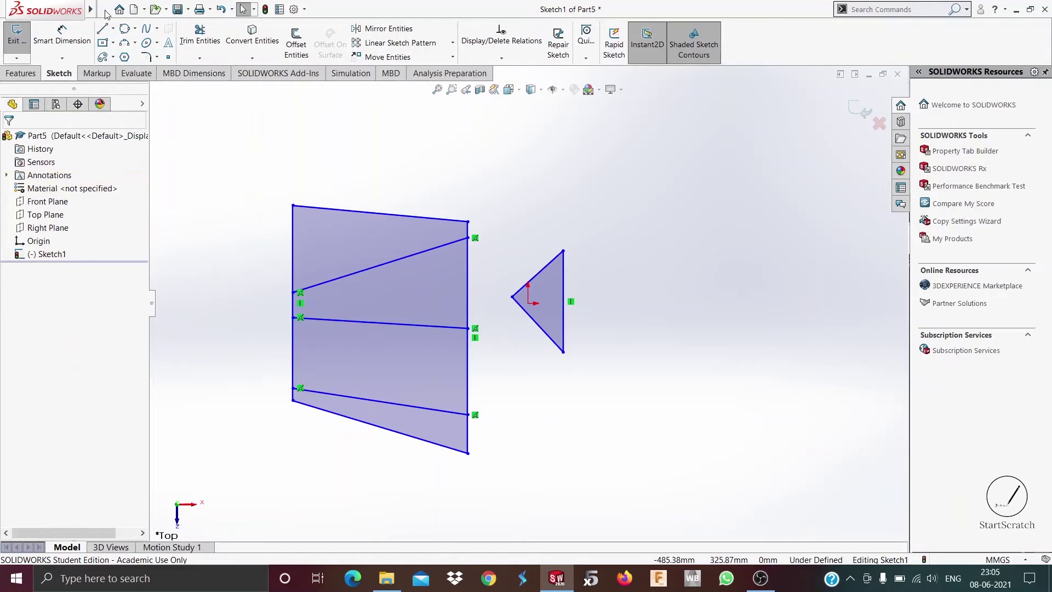
Draw a left side, bottom, right side and short top edge right of the triangle.
{"action": "key", "text": "l"}
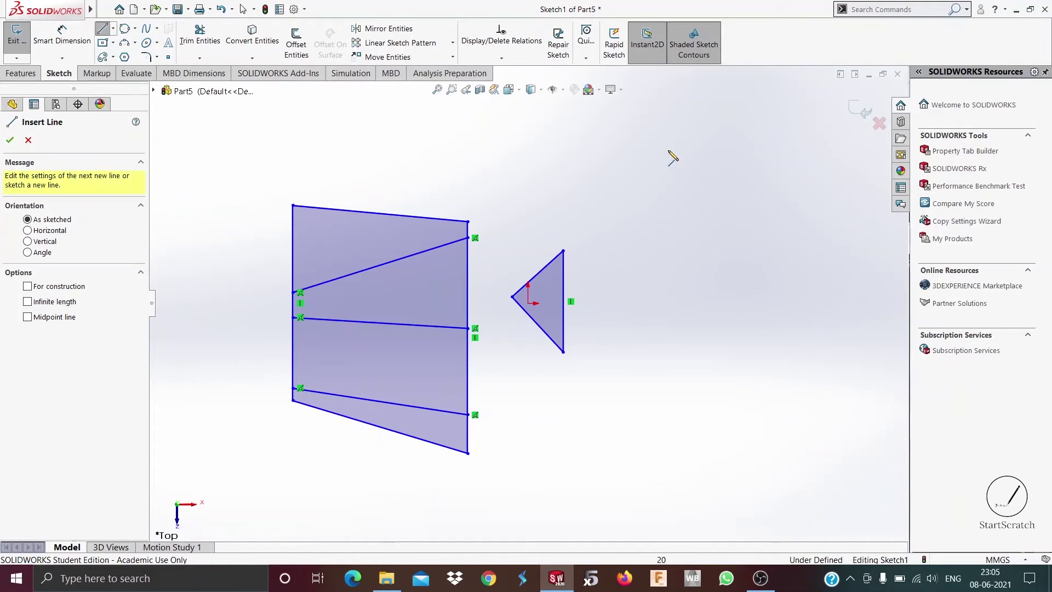
{"action": "left_click", "coordinate": [664, 110]}
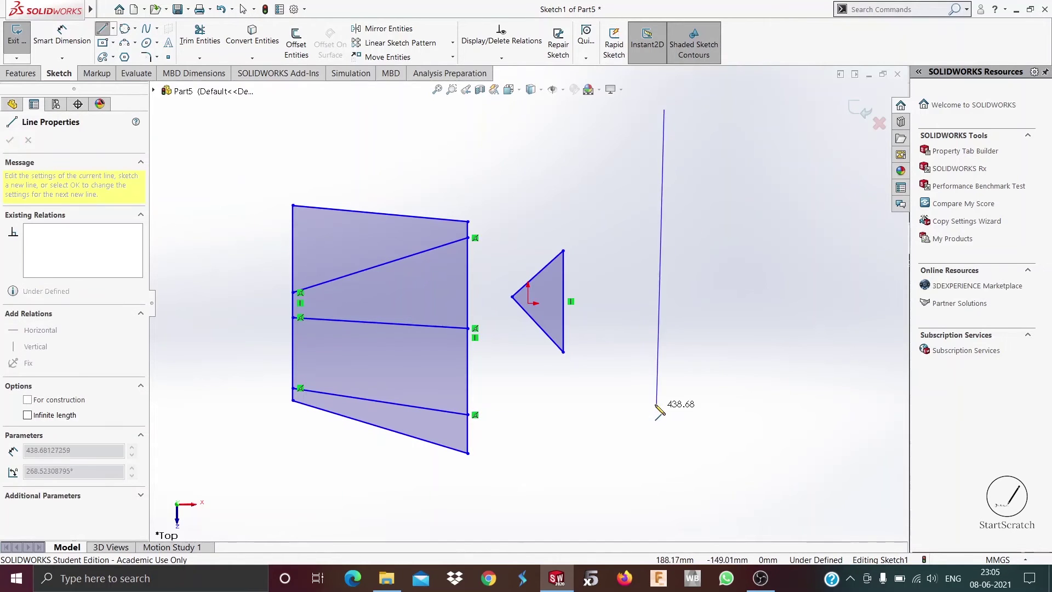
{"action": "left_click", "coordinate": [664, 380]}
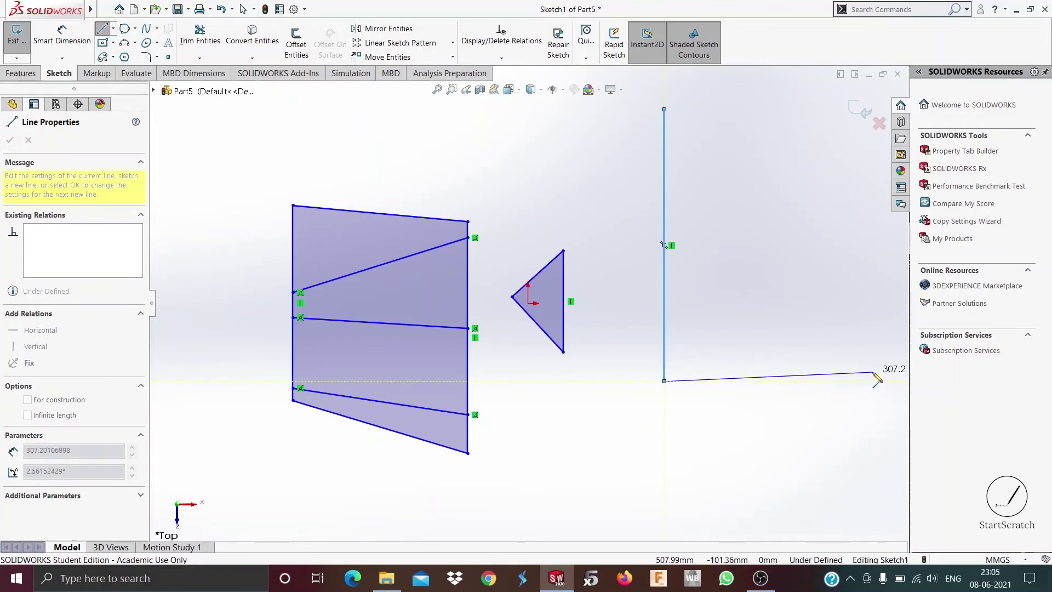
{"action": "left_click", "coordinate": [874, 382]}
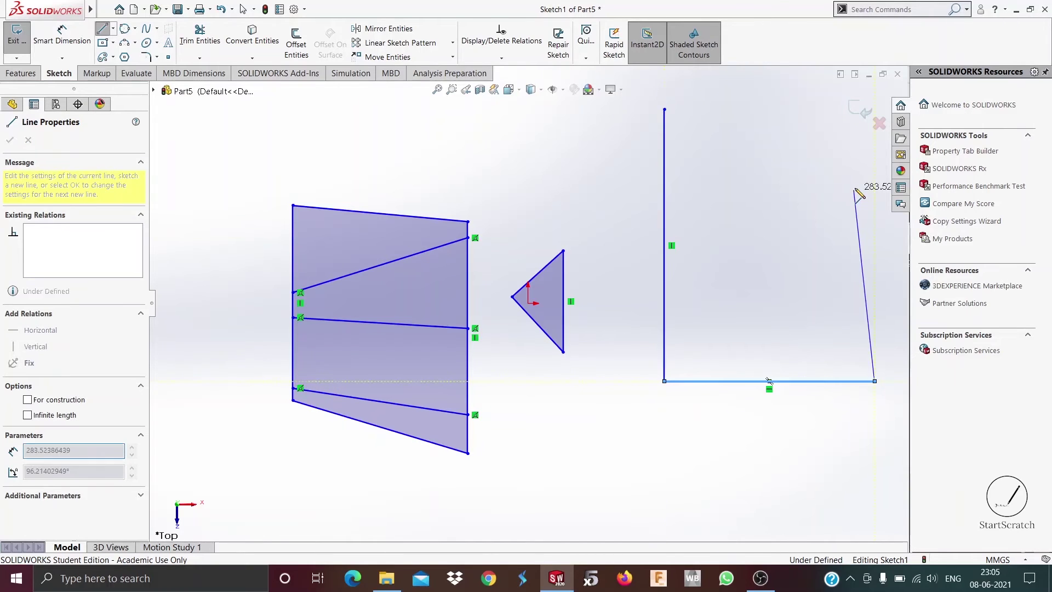
{"action": "left_click", "coordinate": [874, 179]}
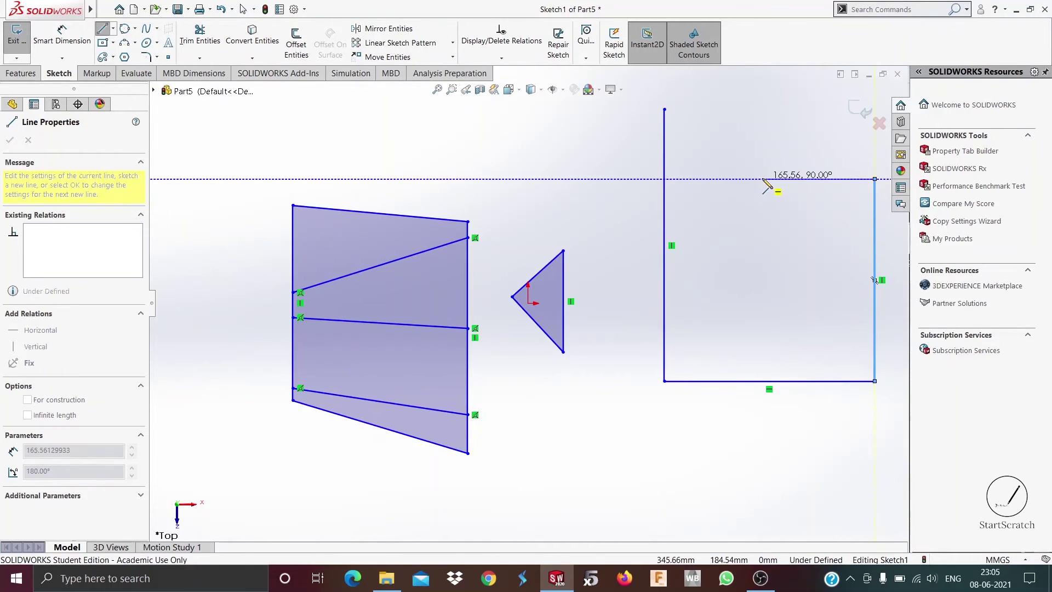
{"action": "left_click", "coordinate": [762, 179]}
{"action": "right_click", "coordinate": [717, 171]}
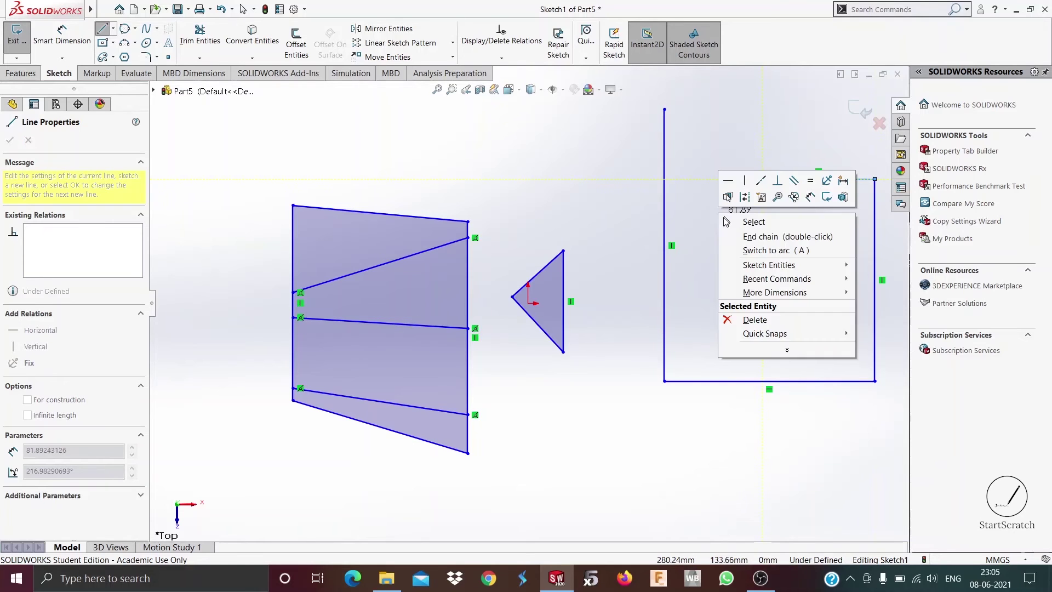
{"action": "left_click", "coordinate": [736, 222]}
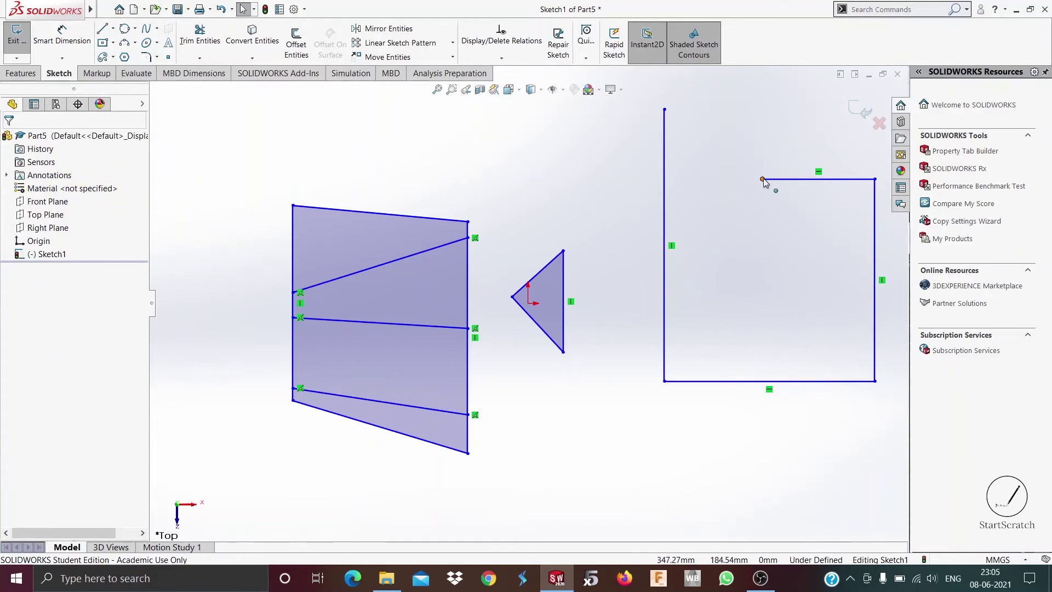
Extend the short top edge left to meet the tall left side.
{"action": "left_click", "coordinate": [199, 58]}
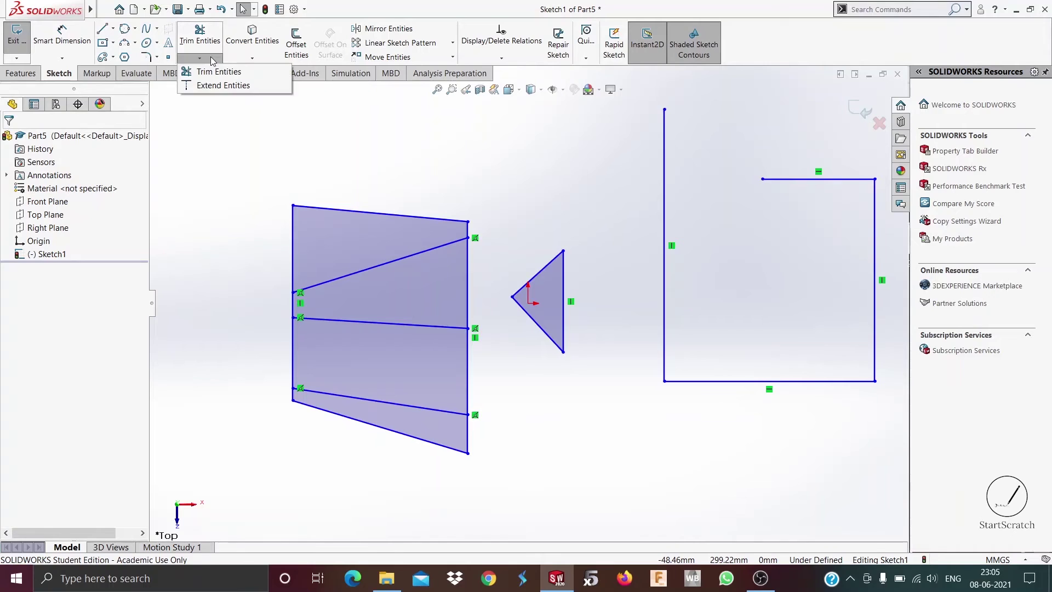
{"action": "left_click", "coordinate": [221, 85]}
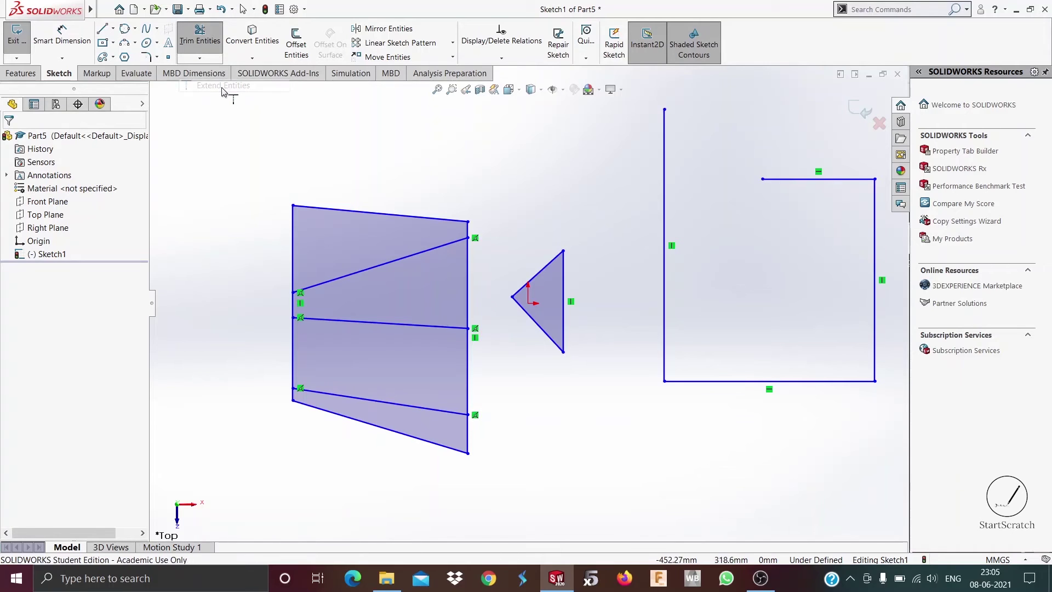
{"action": "left_click", "coordinate": [812, 180]}
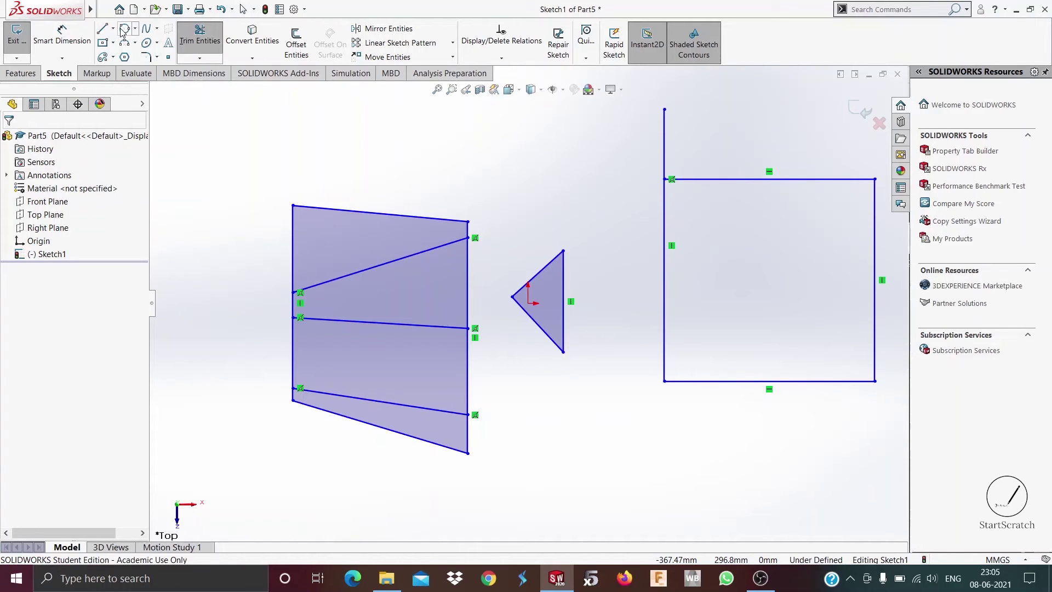
Zoom to fit the sketch and cancel a stray unfinished line.
{"action": "left_click", "coordinate": [103, 28]}
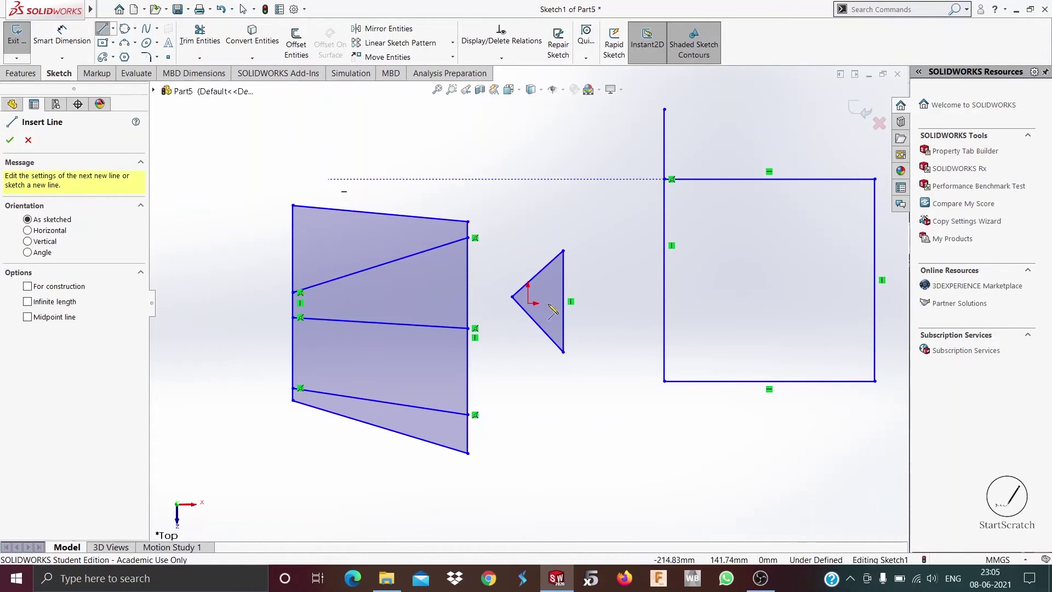
{"action": "key", "text": "z"}
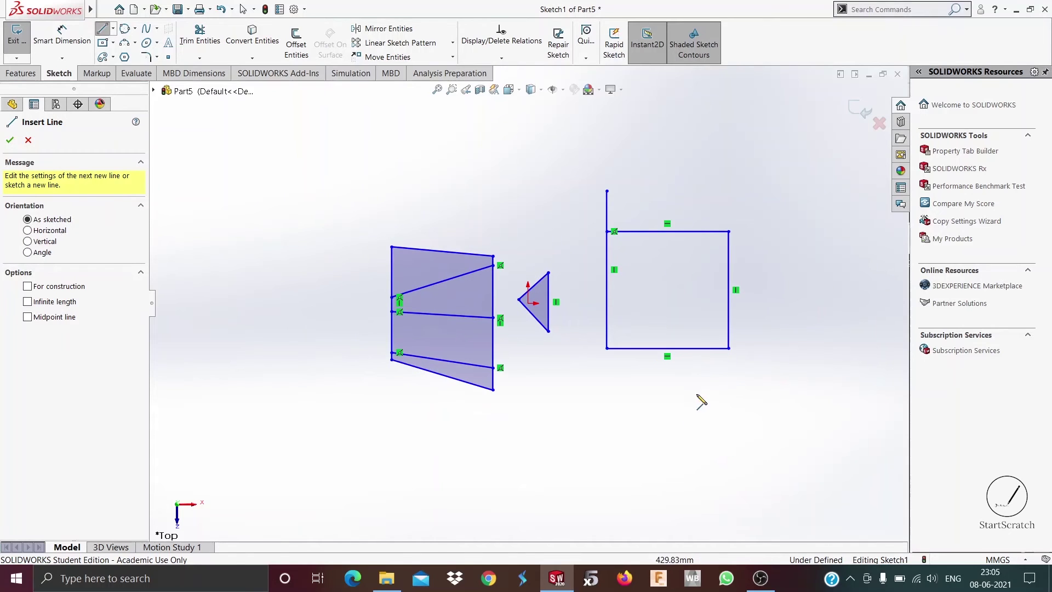
{"action": "left_click", "coordinate": [751, 407]}
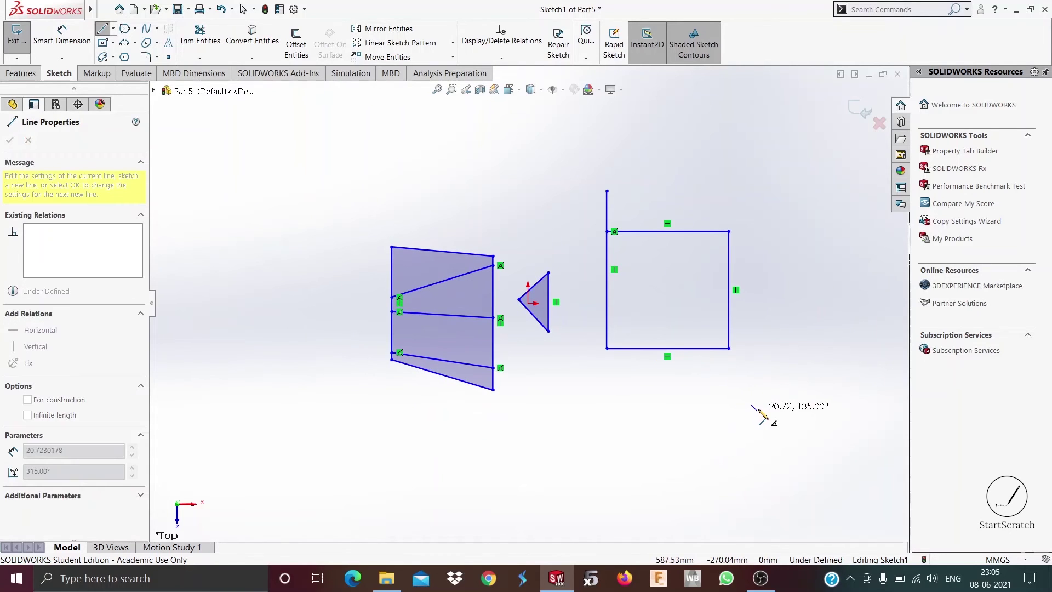
{"action": "right_click", "coordinate": [761, 417]}
{"action": "key", "text": "Escape"}
{"action": "key", "text": "Escape"}
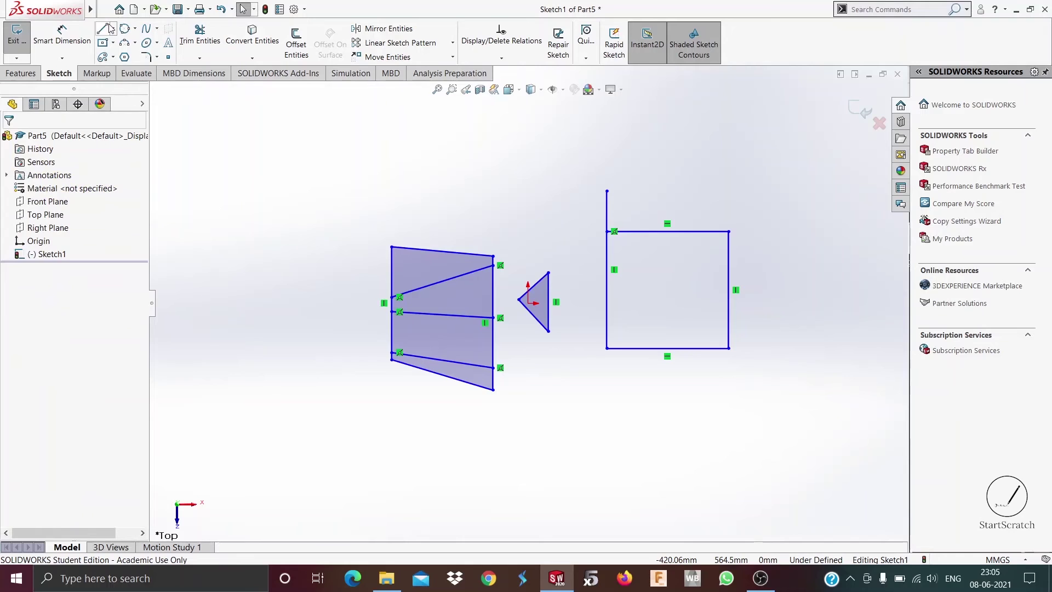
{"action": "key", "text": "Return"}
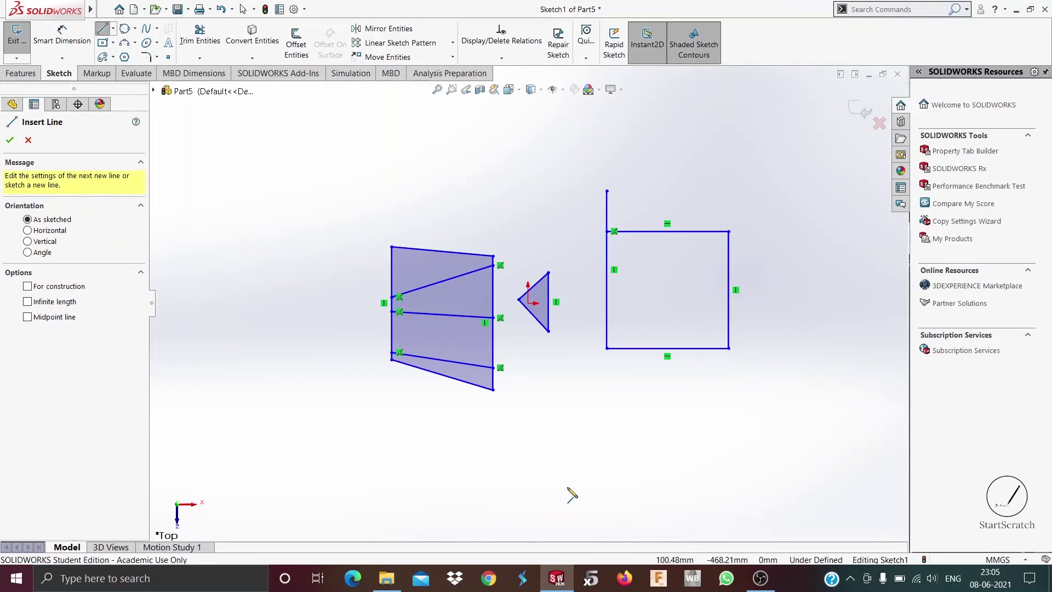
Draw a horizontal base and two sloped edges, the left stopping short of the base.
{"action": "left_click", "coordinate": [567, 486]}
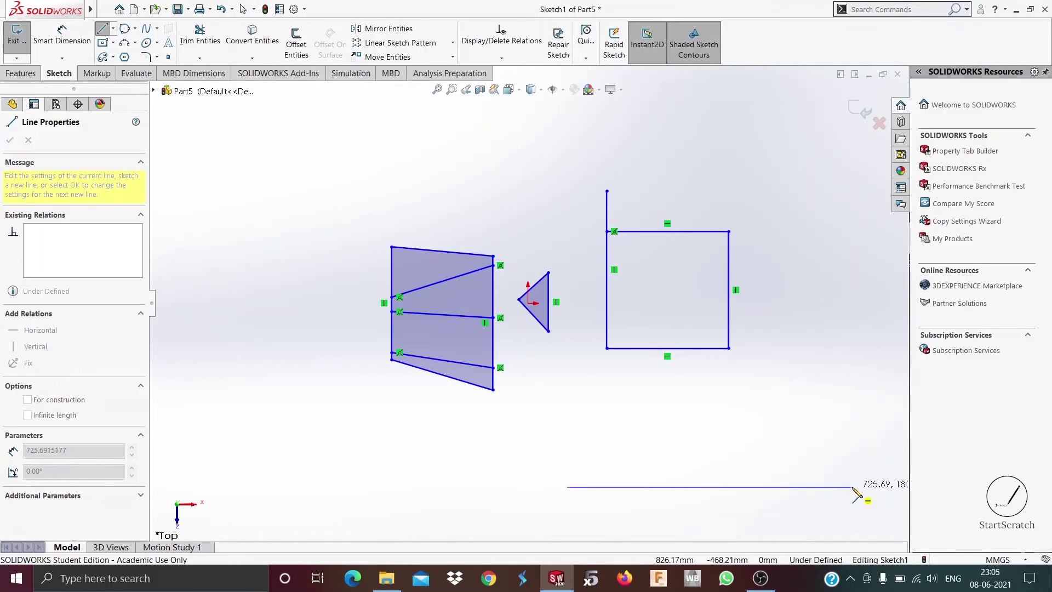
{"action": "left_click", "coordinate": [852, 487]}
{"action": "left_click", "coordinate": [757, 372]}
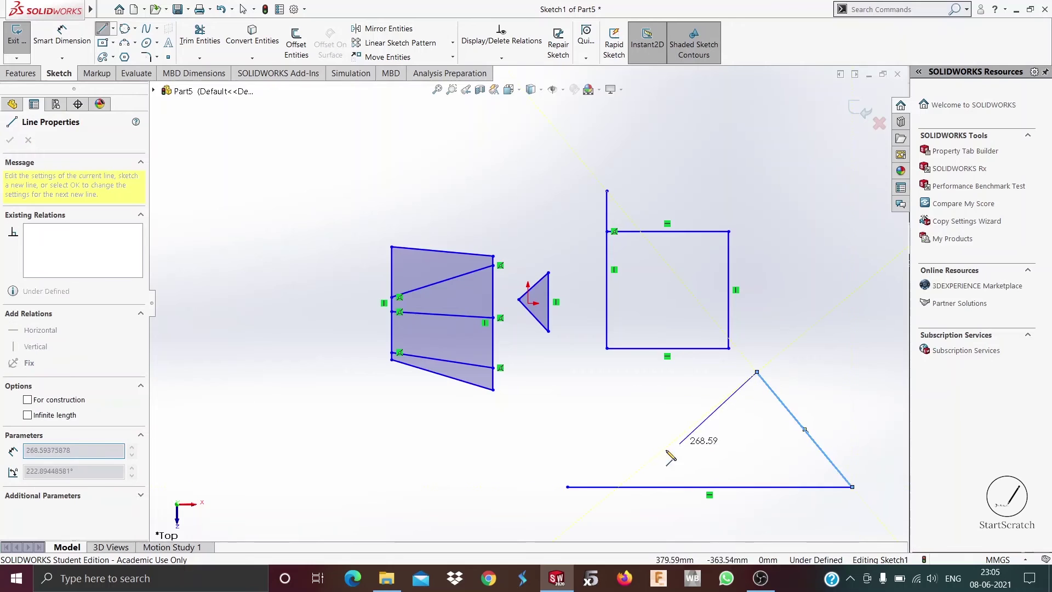
{"action": "left_click", "coordinate": [654, 457]}
{"action": "right_click", "coordinate": [542, 383]}
{"action": "left_click", "coordinate": [572, 389]}
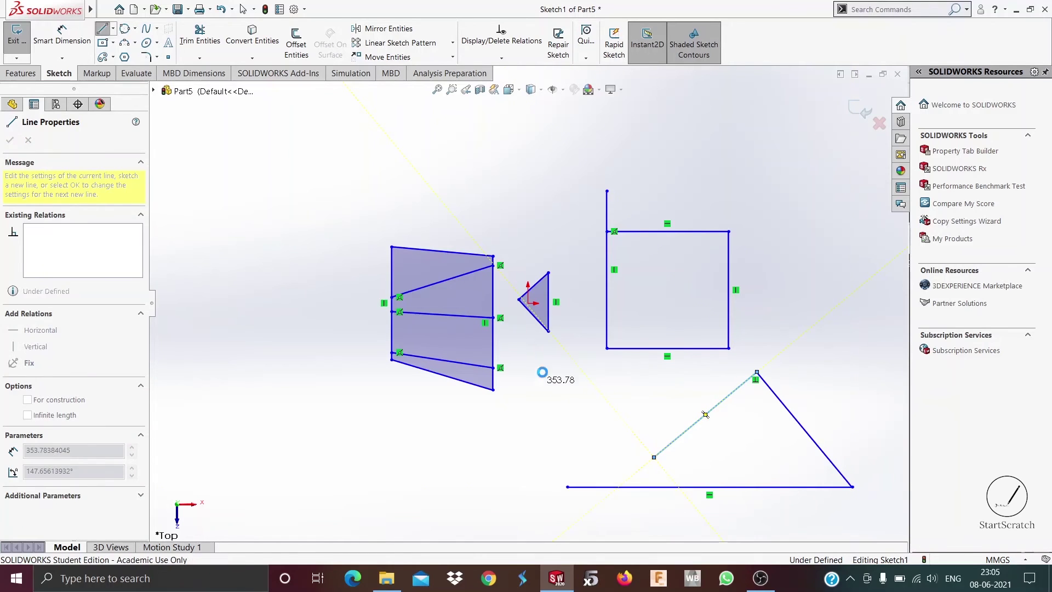
Extend the triangle's left edge down to meet the base line.
{"action": "left_click", "coordinate": [199, 58]}
{"action": "left_click", "coordinate": [207, 71]}
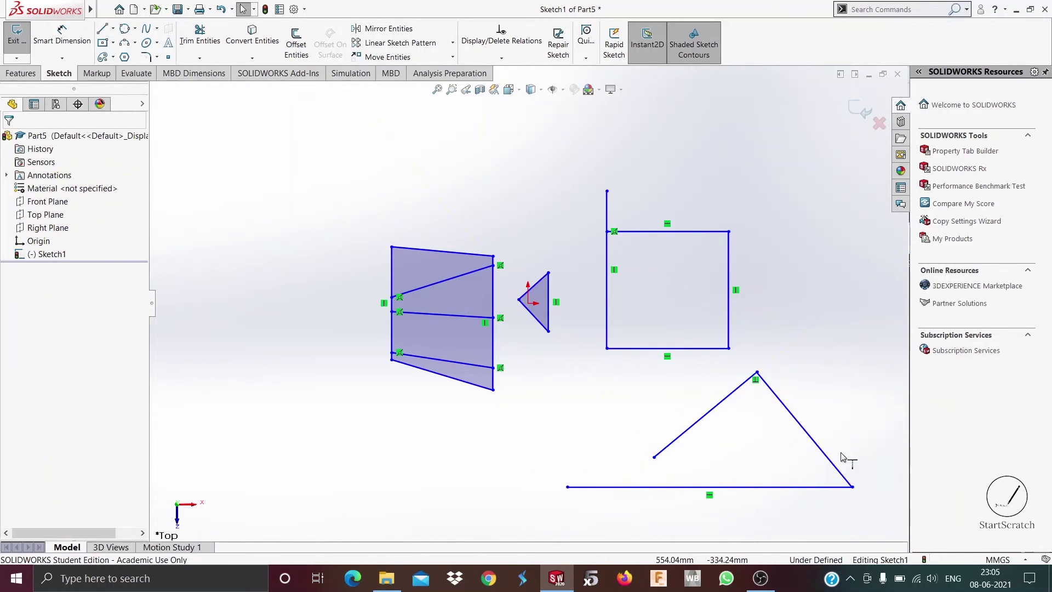
{"action": "left_click_drag", "start_coordinate": [543, 487], "coordinate": [496, 479], "text": "shift"}
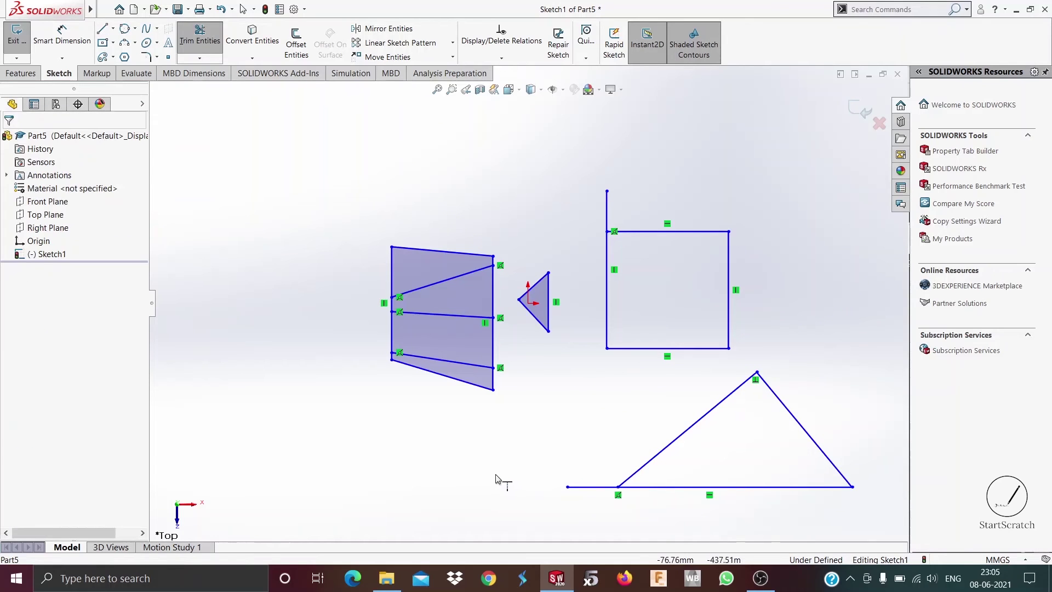
{"action": "right_click", "coordinate": [447, 442]}
{"action": "key", "text": "Escape"}
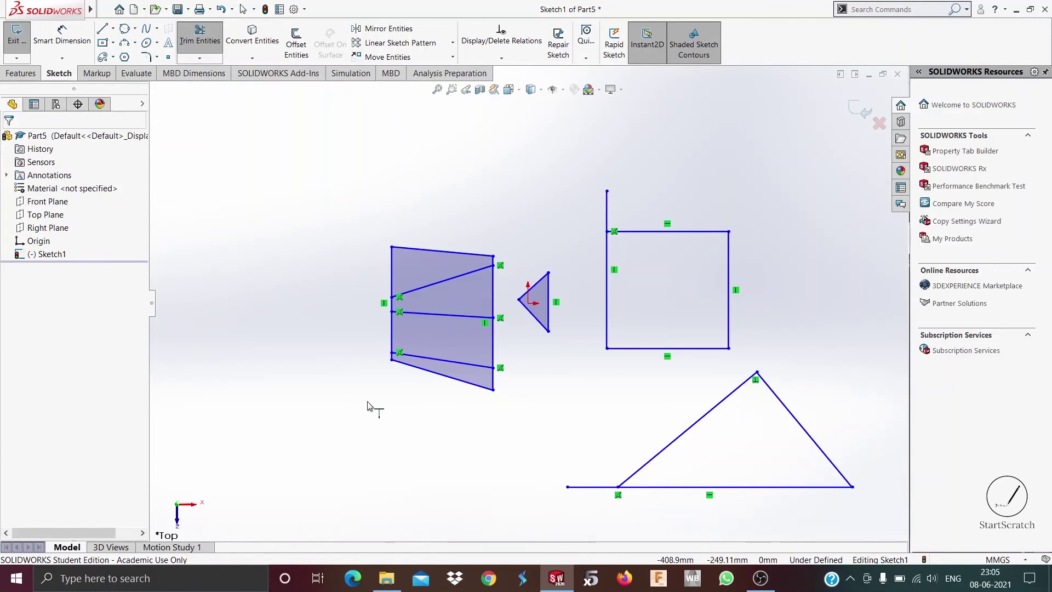
Power-trim the triangle base's left overhang and the square's top overhang, then undo both trims.
{"action": "left_click", "coordinate": [200, 34]}
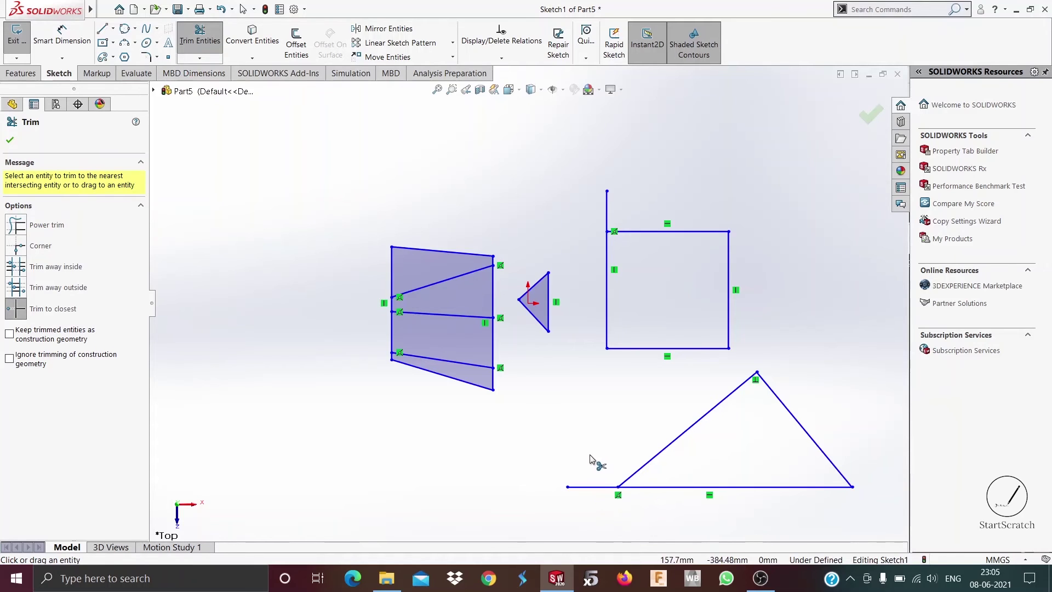
{"action": "left_click", "coordinate": [15, 226]}
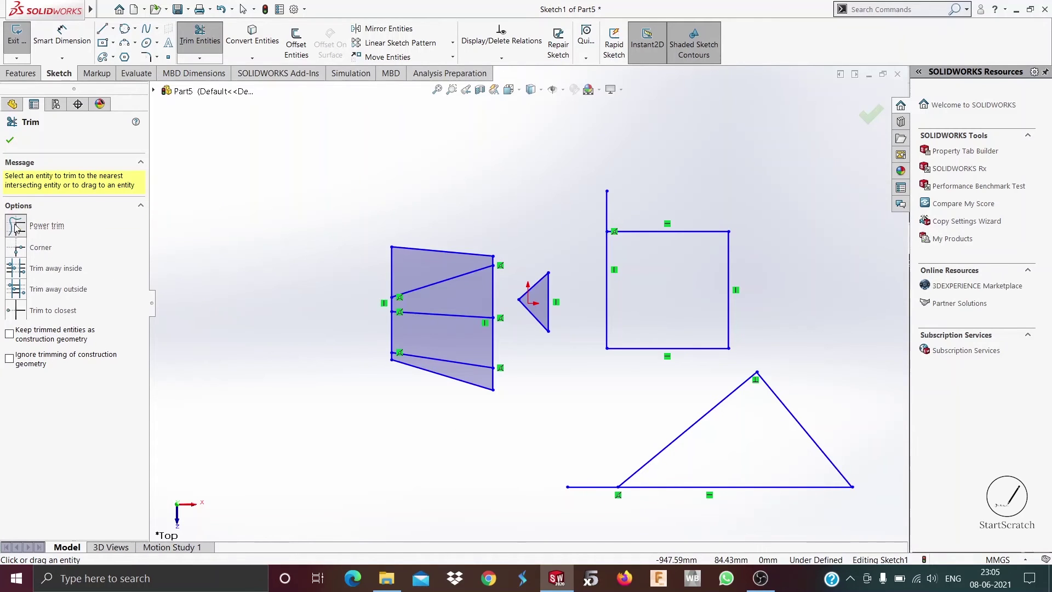
{"action": "left_click_drag", "start_coordinate": [595, 472], "coordinate": [592, 496]}
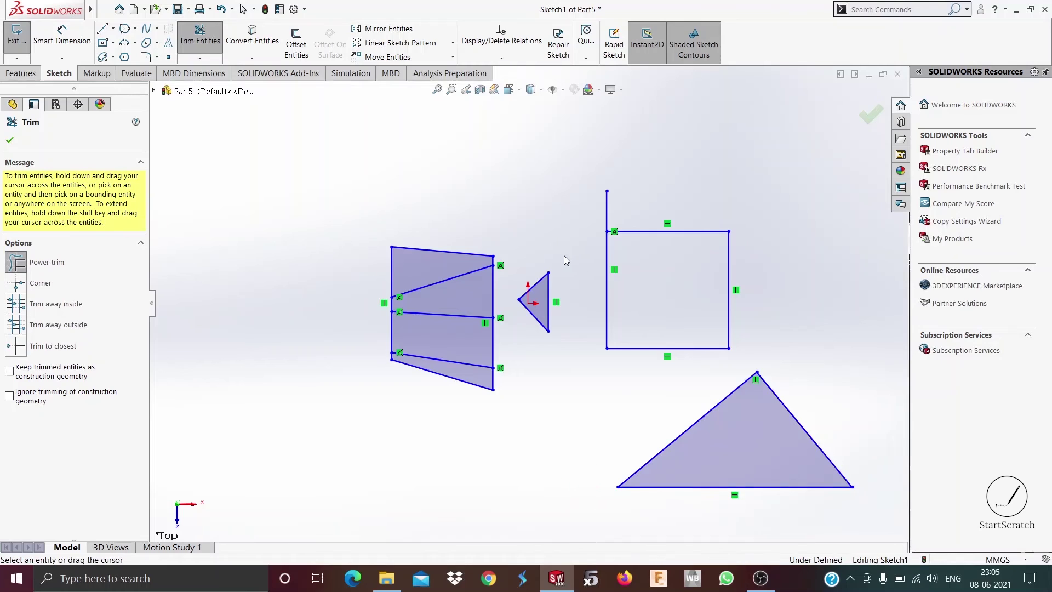
{"action": "left_click_drag", "start_coordinate": [636, 210], "coordinate": [594, 212]}
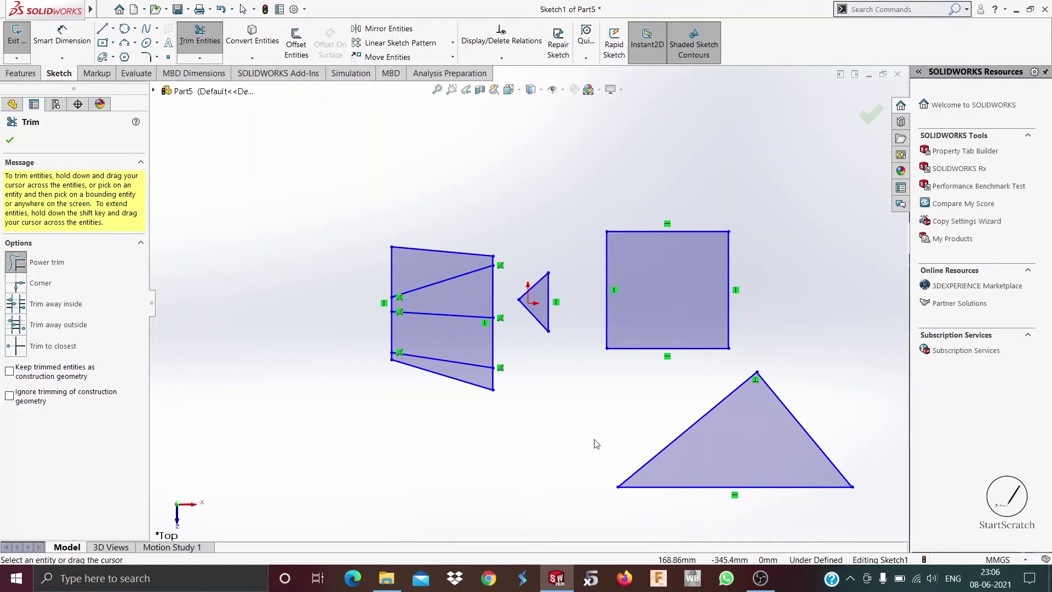
{"action": "key", "text": "Escape"}
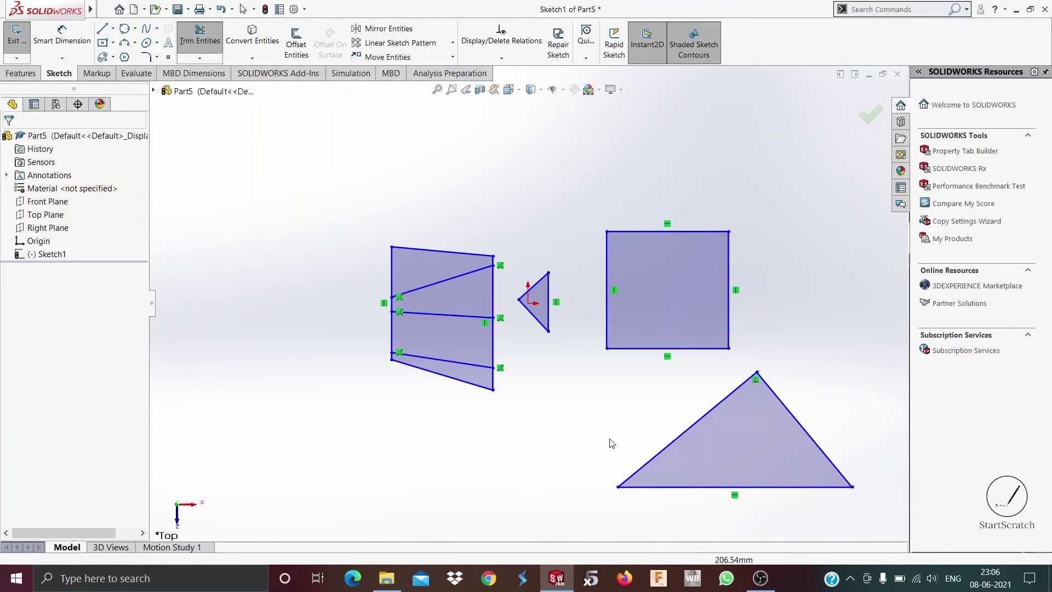
{"action": "key", "text": "ctrl+z"}
{"action": "key", "text": "ctrl+z"}
{"action": "key", "text": "ctrl+z"}
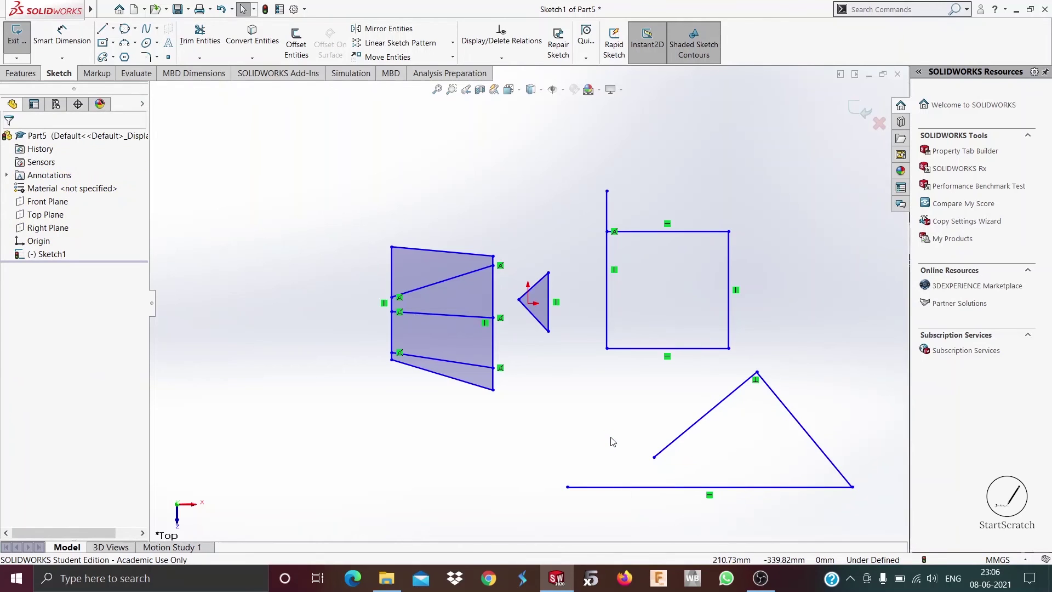
Extend the triangle's left edge down to meet its base.
{"action": "left_click", "coordinate": [199, 57]}
{"action": "left_click", "coordinate": [219, 83]}
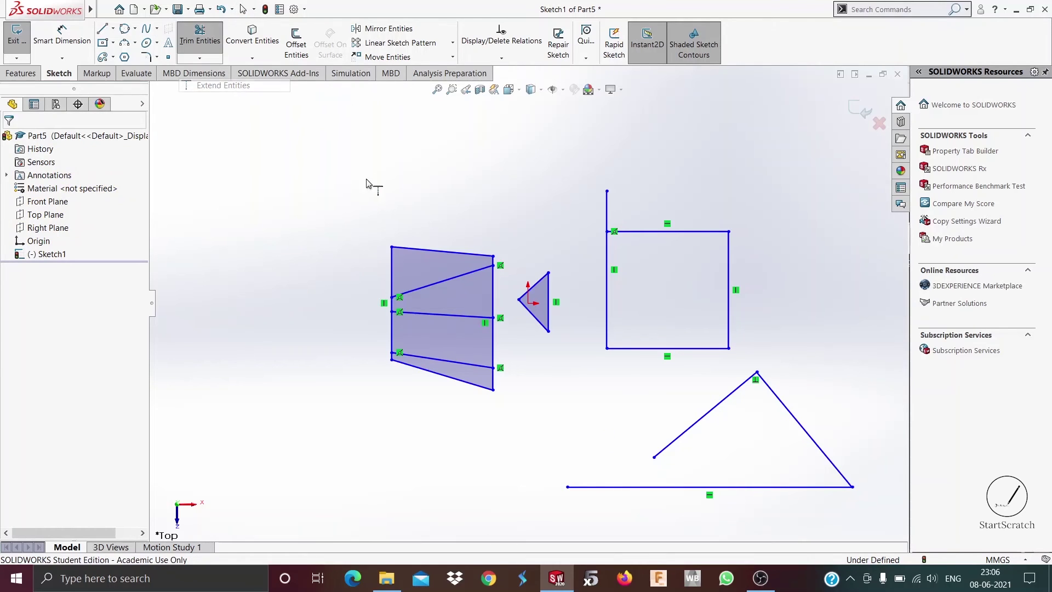
{"action": "left_click", "coordinate": [669, 448]}
{"action": "key", "text": "alt+f"}
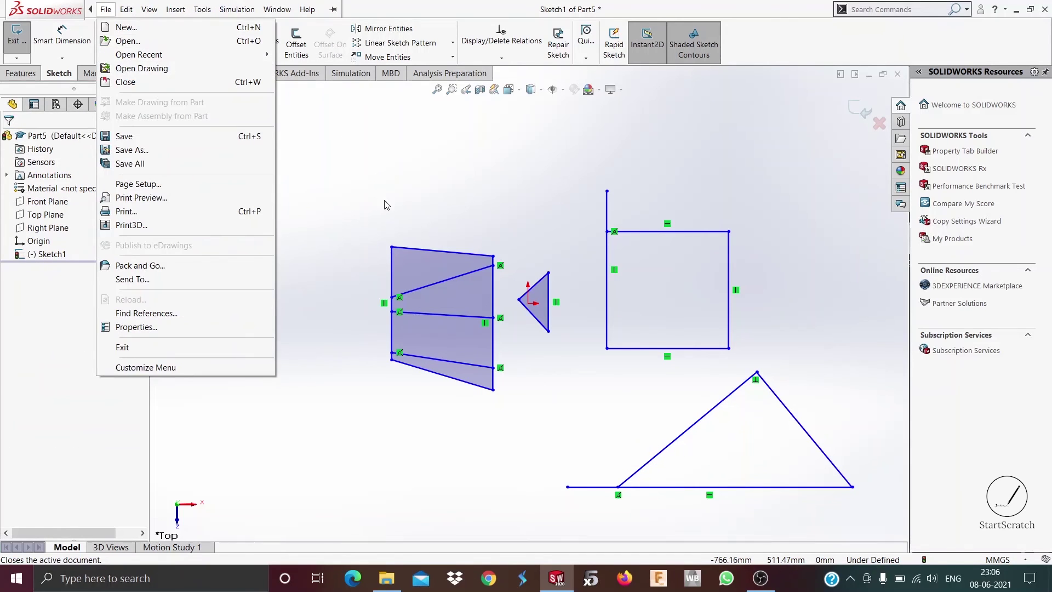
{"action": "key", "text": "Escape"}
Corner-trim the triangle's left edge with its base and the square's left and top edges.
{"action": "left_click", "coordinate": [200, 57]}
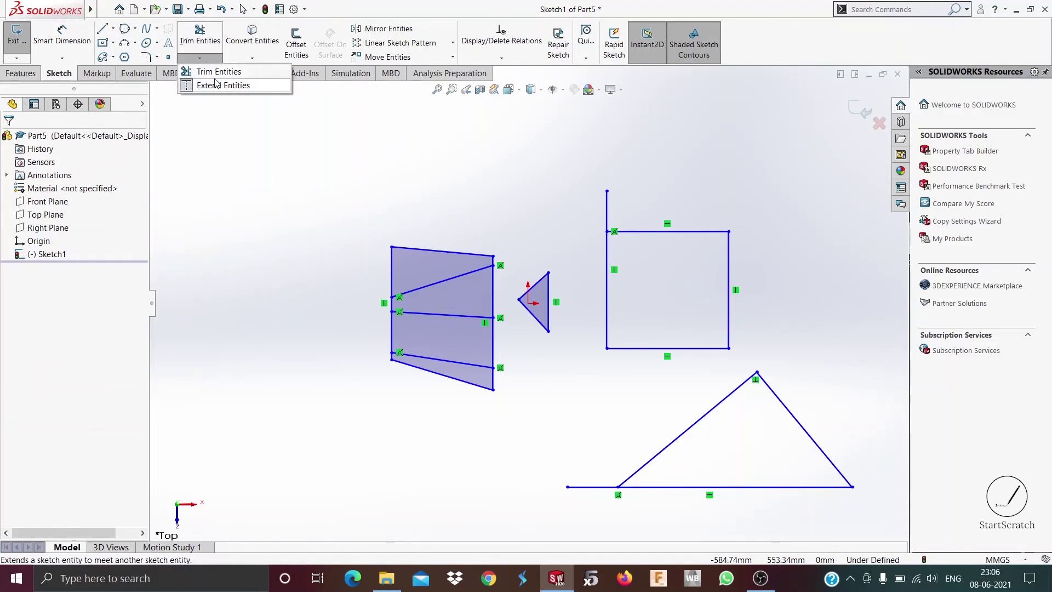
{"action": "left_click", "coordinate": [218, 71]}
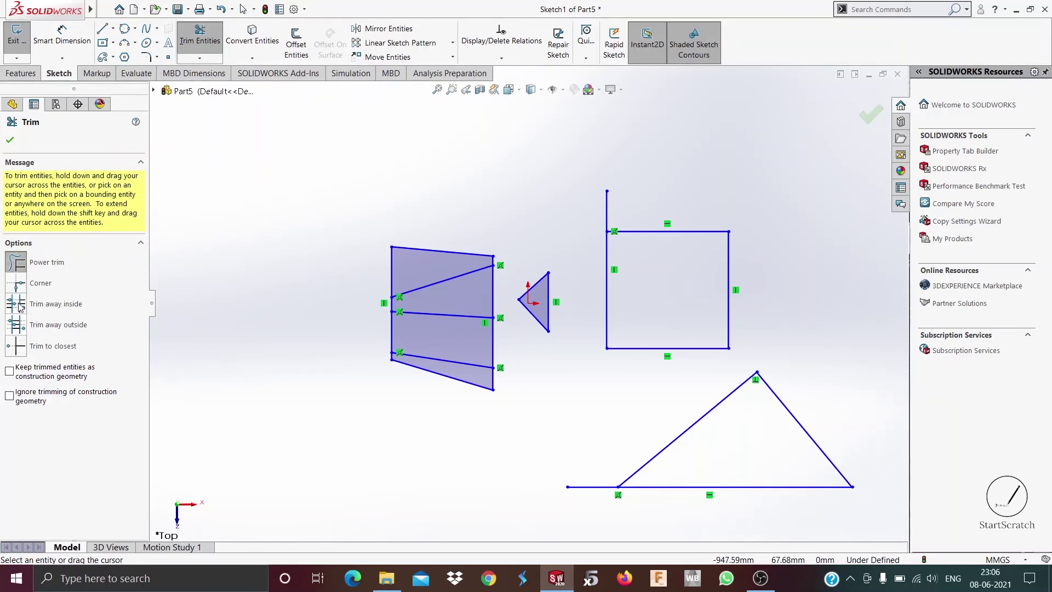
{"action": "left_click", "coordinate": [17, 287]}
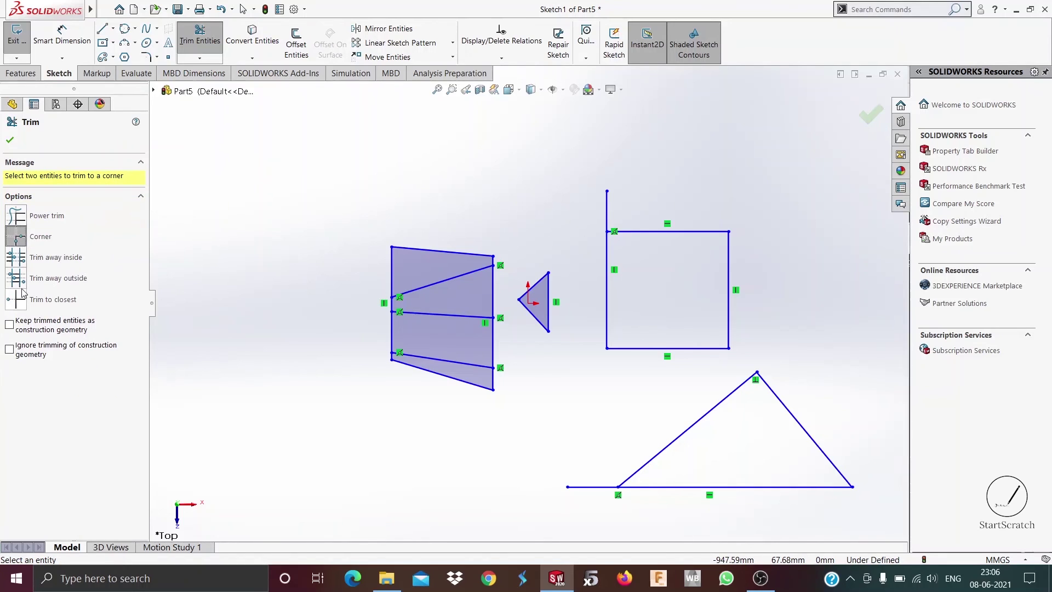
{"action": "left_click", "coordinate": [685, 441]}
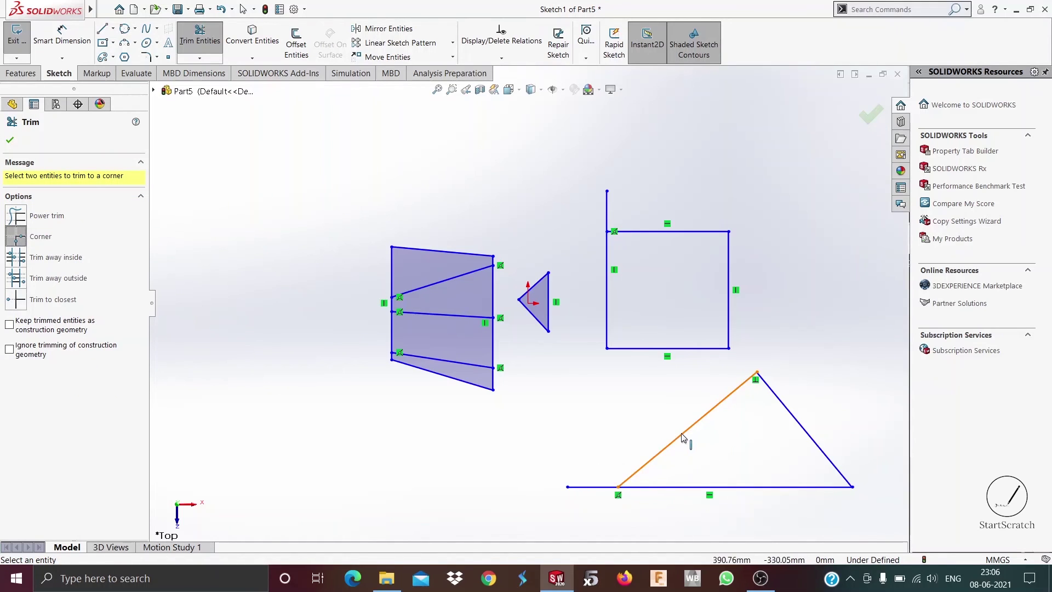
{"action": "left_click", "coordinate": [669, 486]}
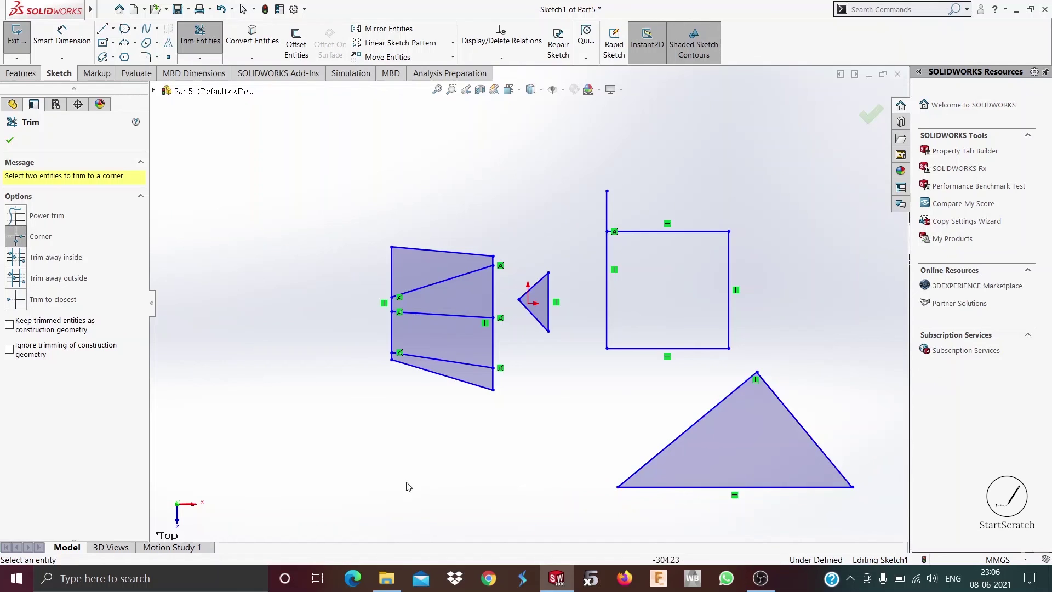
{"action": "left_click", "coordinate": [609, 261]}
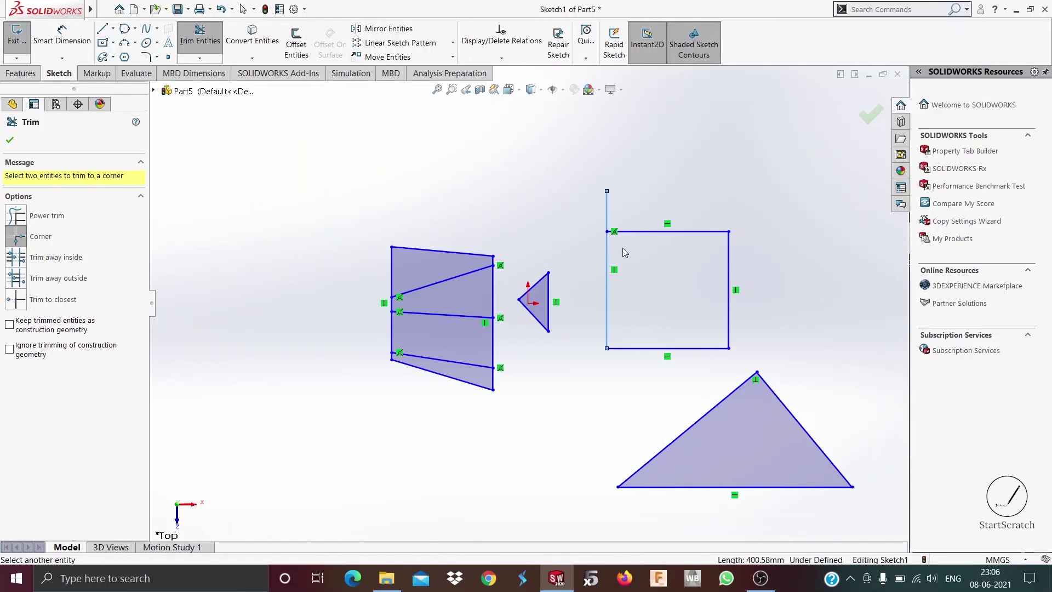
{"action": "left_click", "coordinate": [637, 232]}
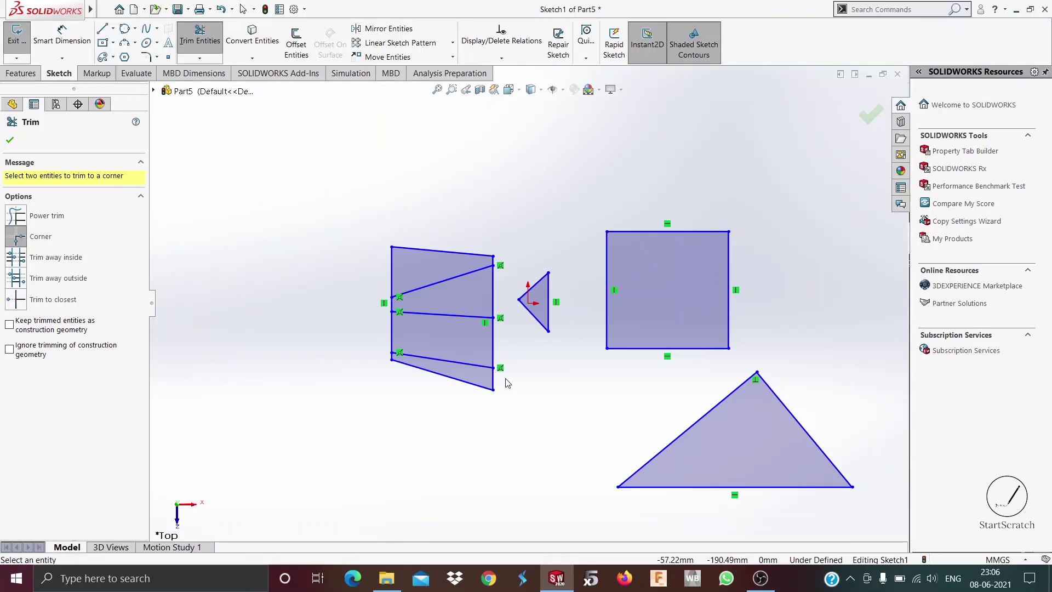